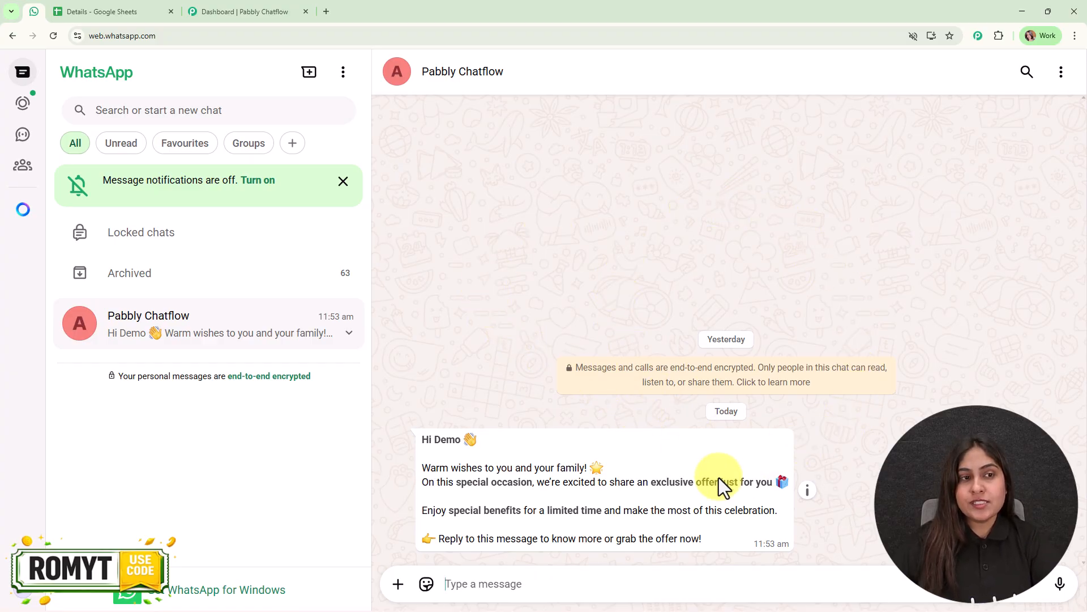
# Look at the contact data in the Details Google Sheet and return to the Pabbly Chatflow dashboard
pyautogui.click(234, 8)
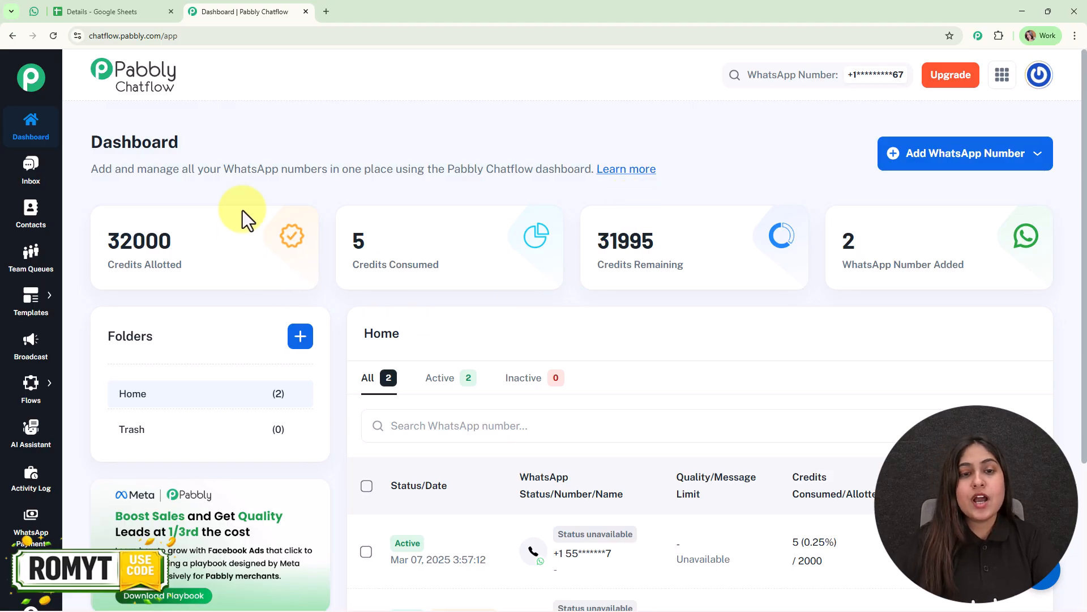
pyautogui.click(104, 8)
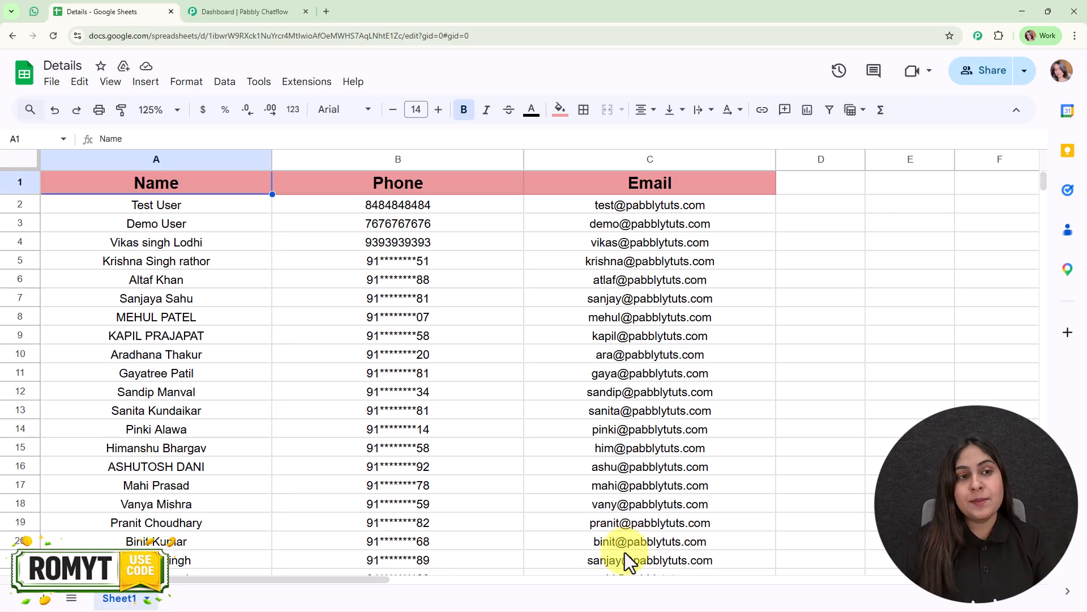
pyautogui.click(240, 6)
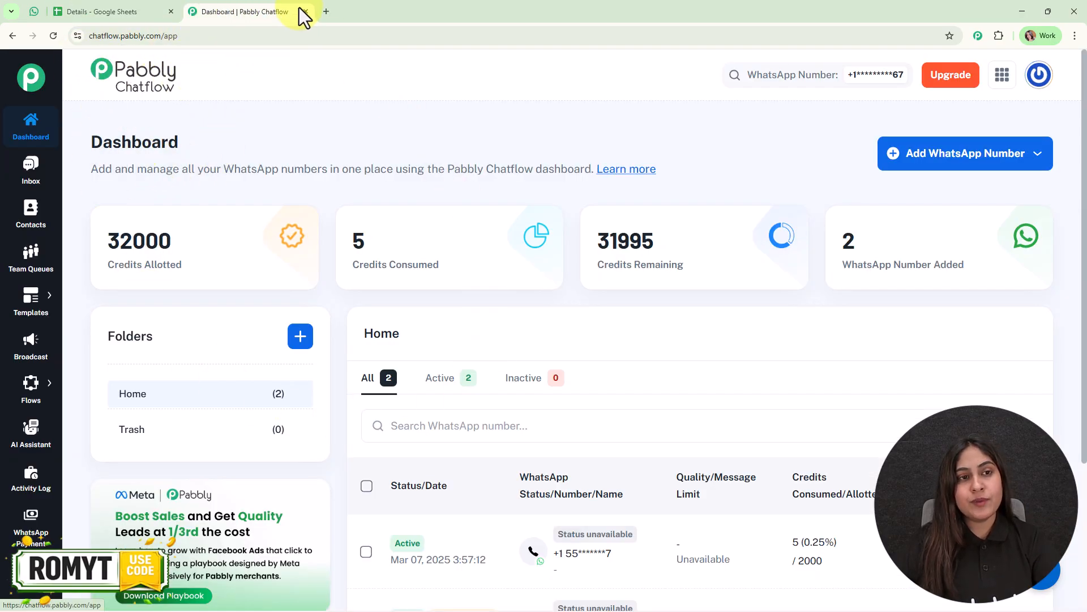
# Sign in from the Pabbly Chatflow website in a new browser tab and access Pabbly Chatflow from the apps page
pyautogui.click(327, 10)
pyautogui.write('pabb')
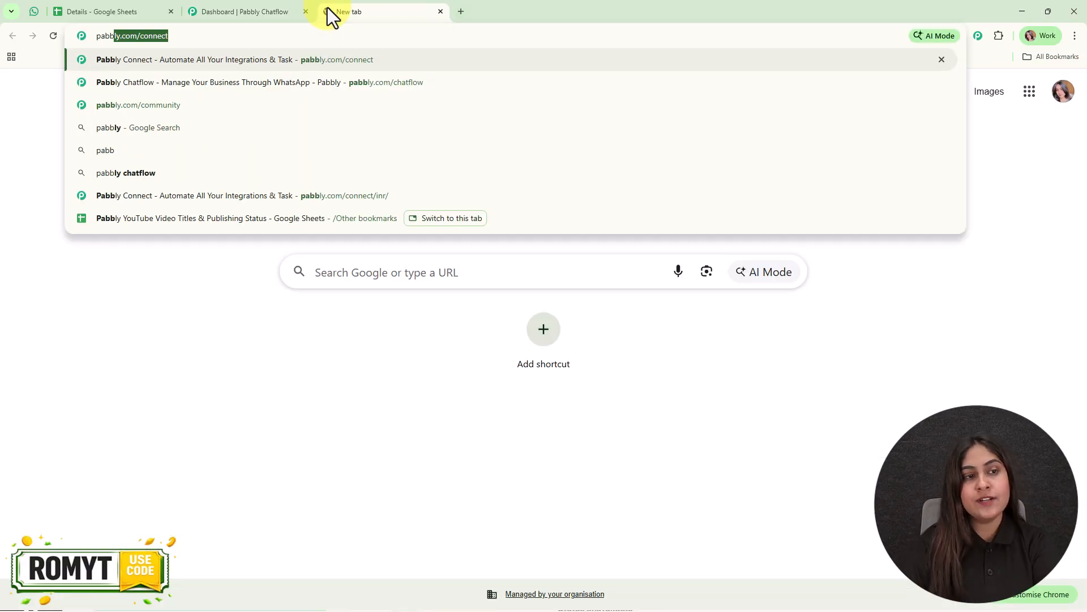
pyautogui.click(331, 82)
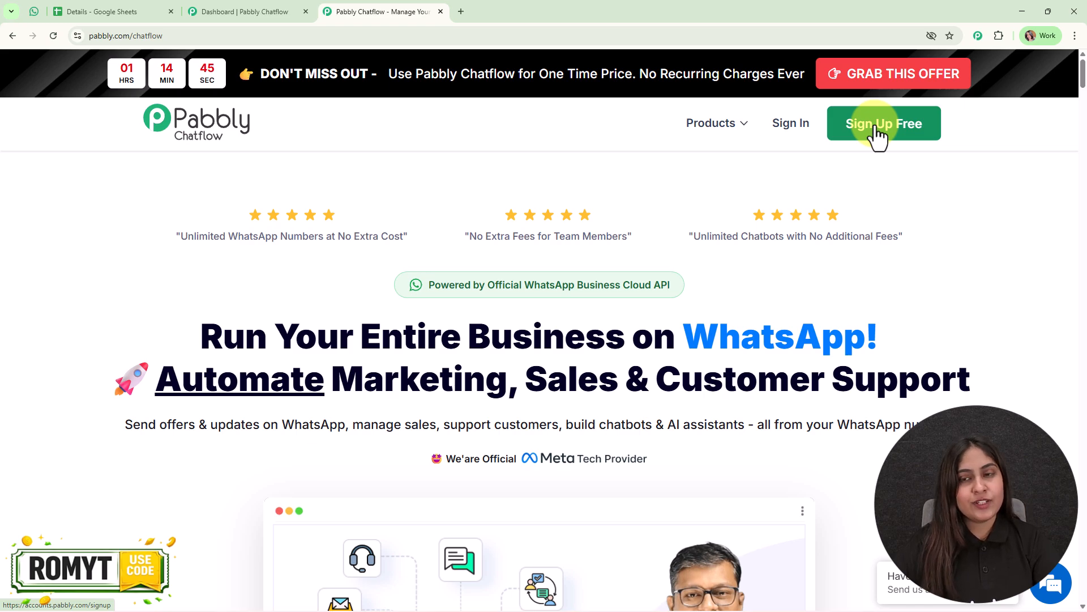
pyautogui.click(795, 128)
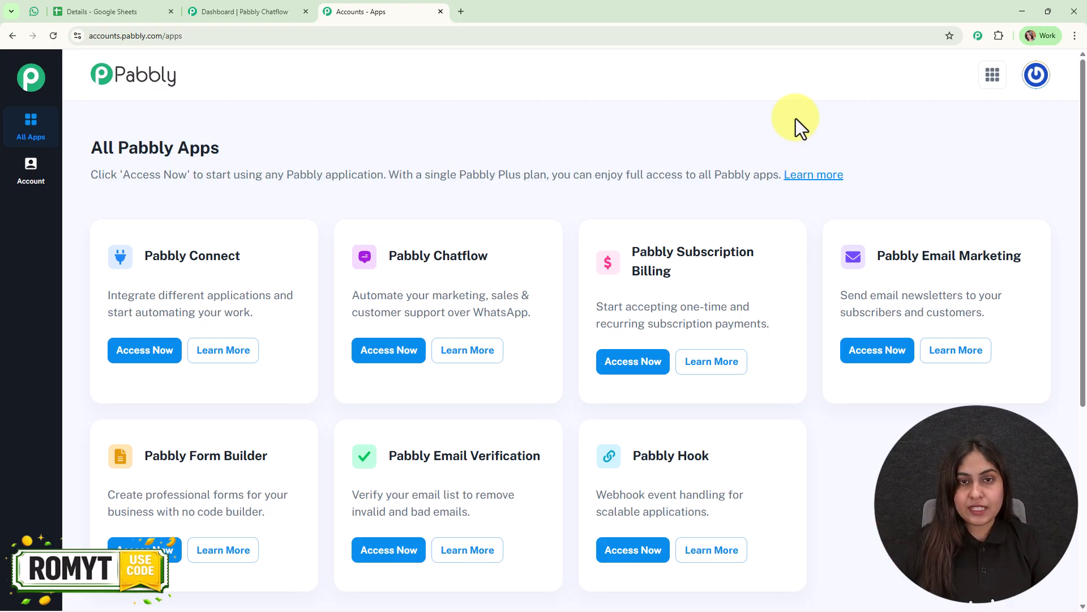
pyautogui.click(392, 355)
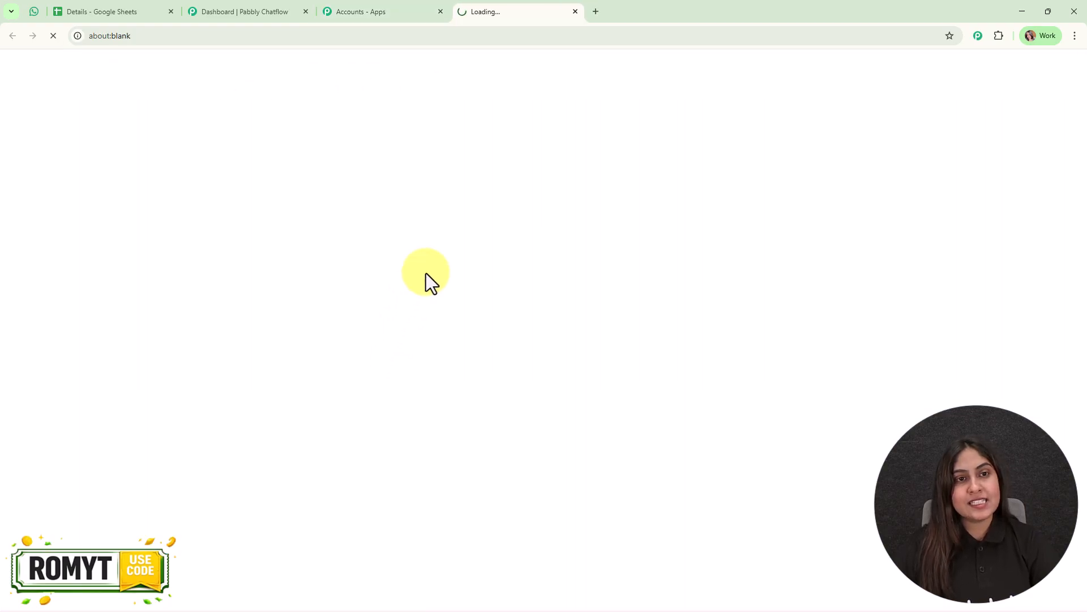
# Return to the already open Chatflow dashboard and examine the listed WhatsApp numbers and the options for adding one
pyautogui.click(249, 2)
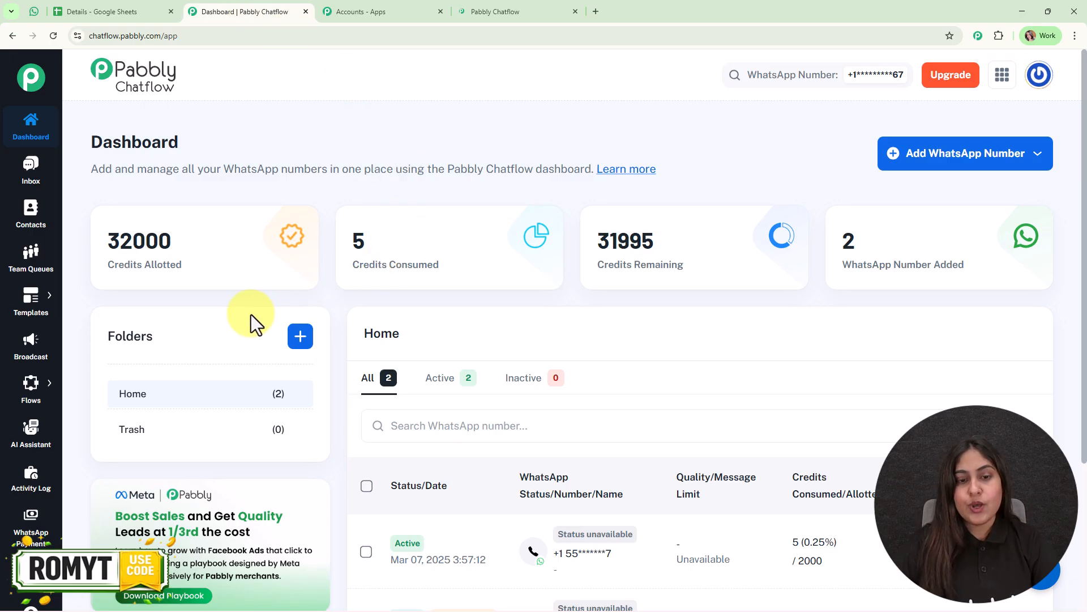
pyautogui.scroll(-3, 687, 396)
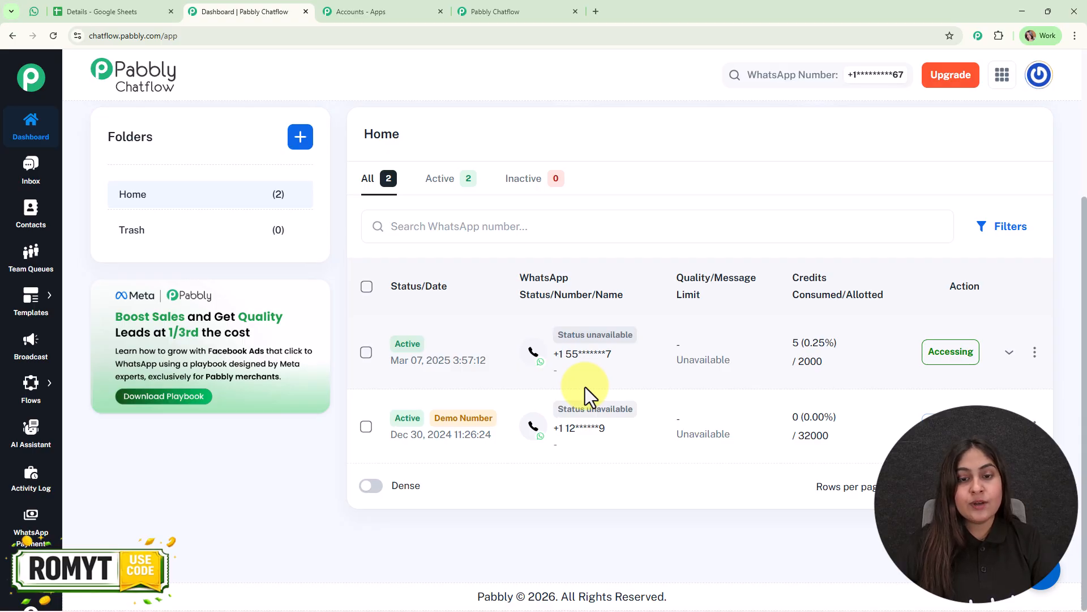
pyautogui.scroll(3, 544, 374)
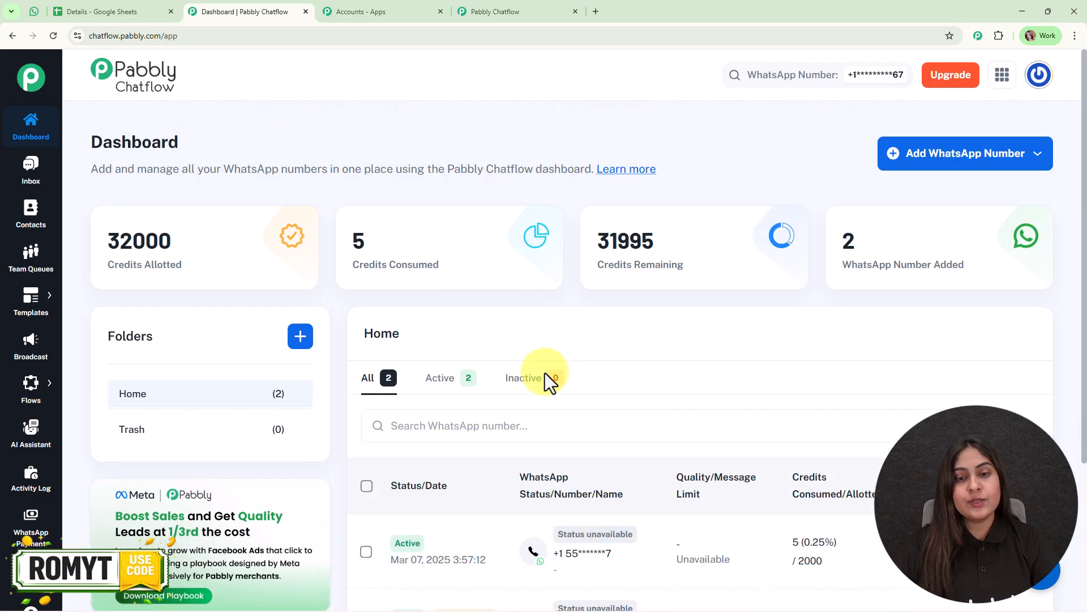
pyautogui.click(899, 165)
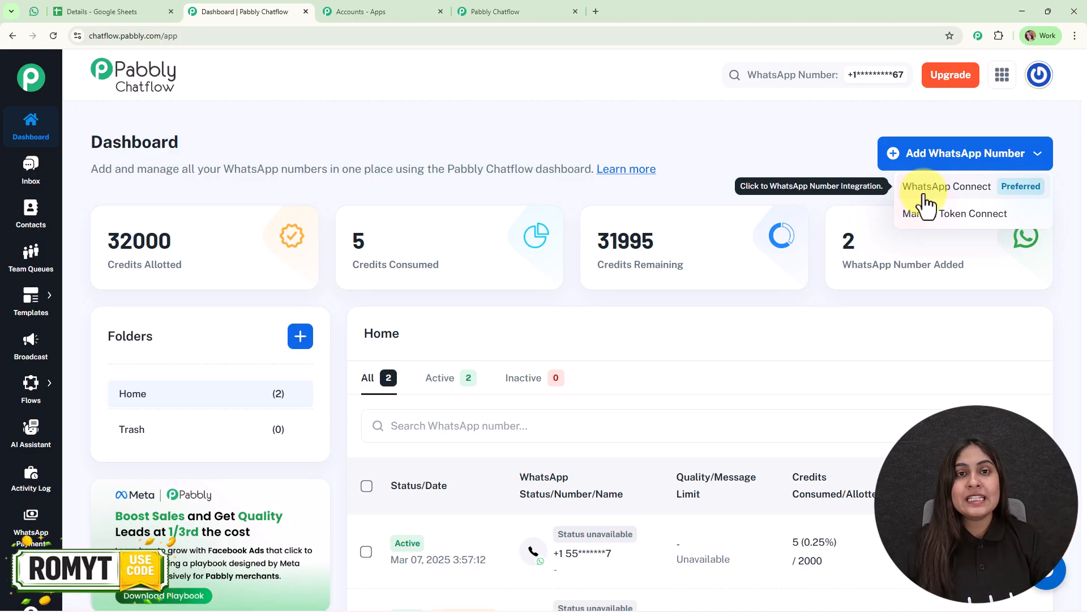
pyautogui.click(708, 145)
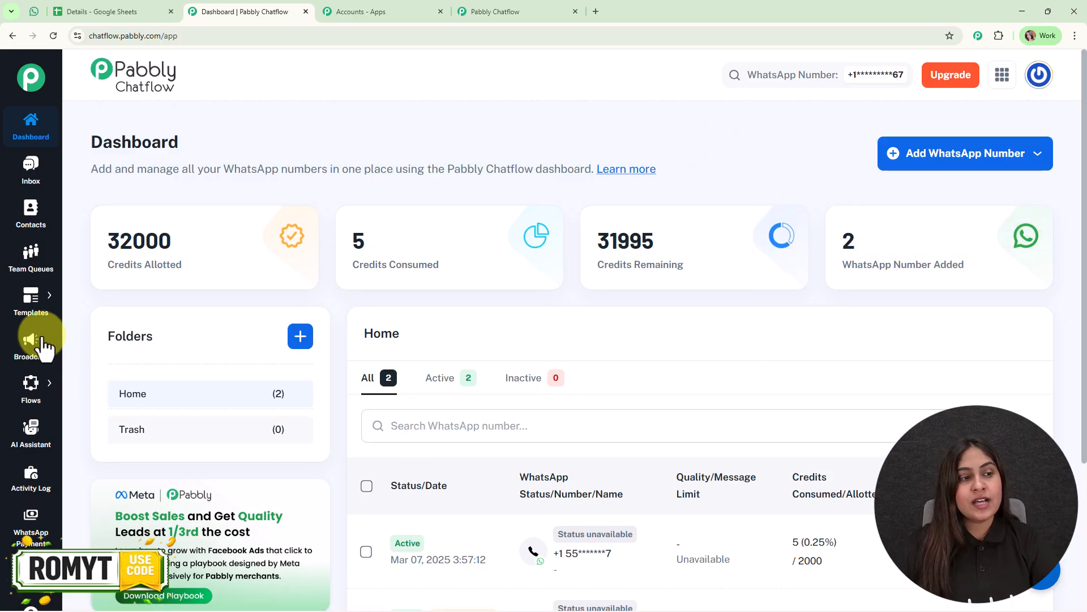
# Check the received offer message in WhatsApp's Pabbly Chatflow chat and return to the Chatflow dashboard
pyautogui.moveTo(28, 574)
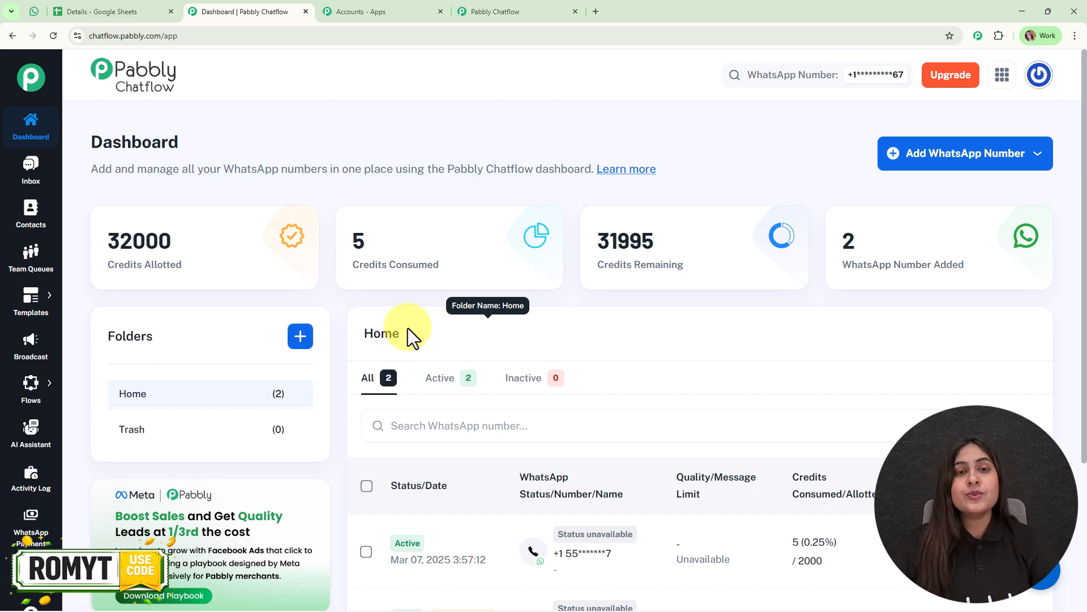
pyautogui.click(34, 11)
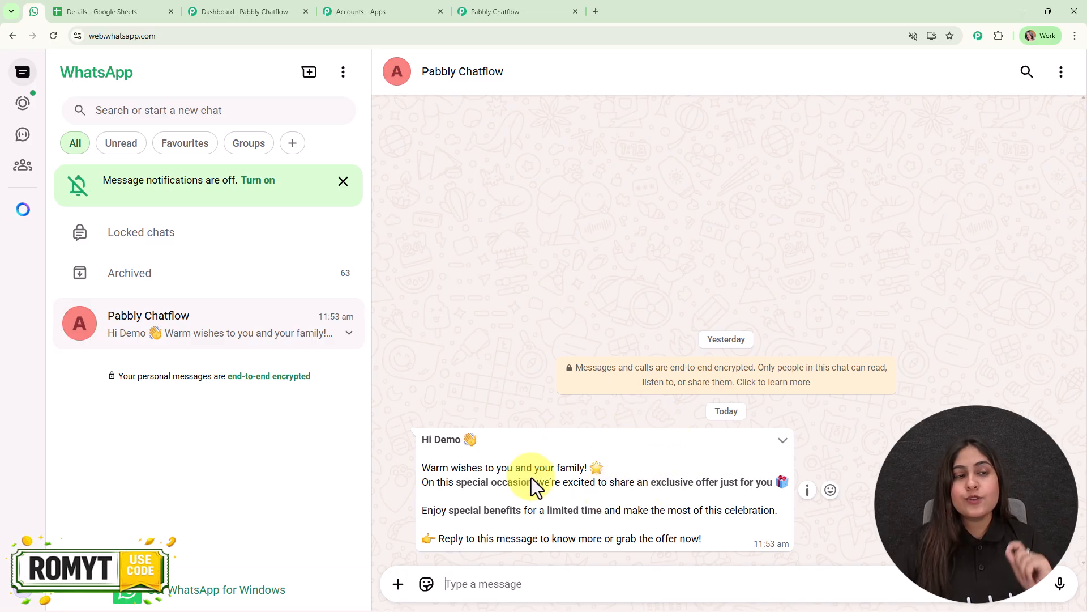
pyautogui.click(264, 6)
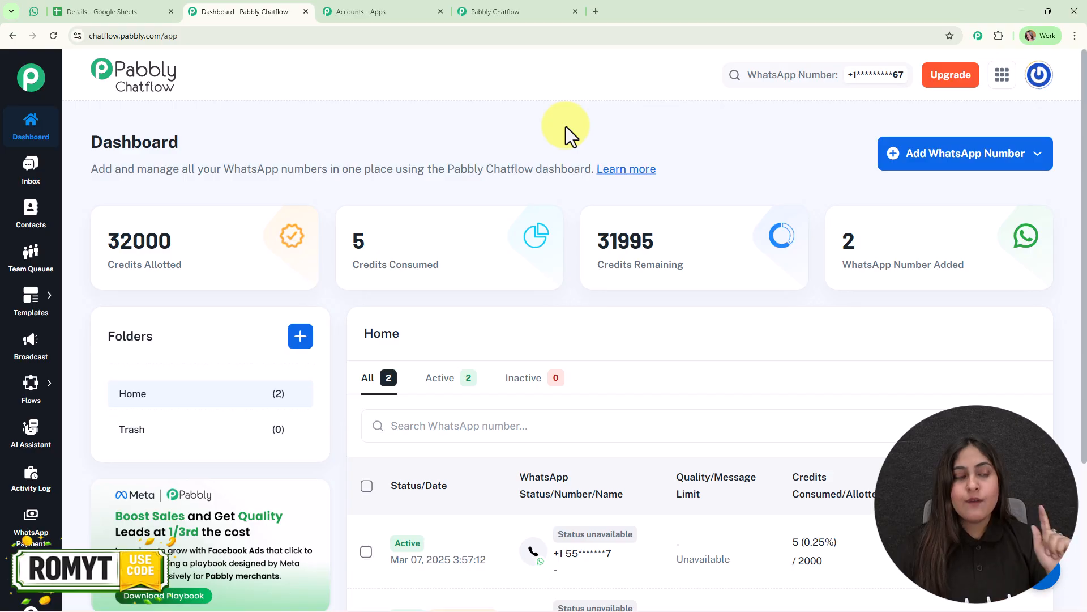
# Open the templates list, review the template statuses and preview the message of the wishes template
pyautogui.moveTo(23, 297)
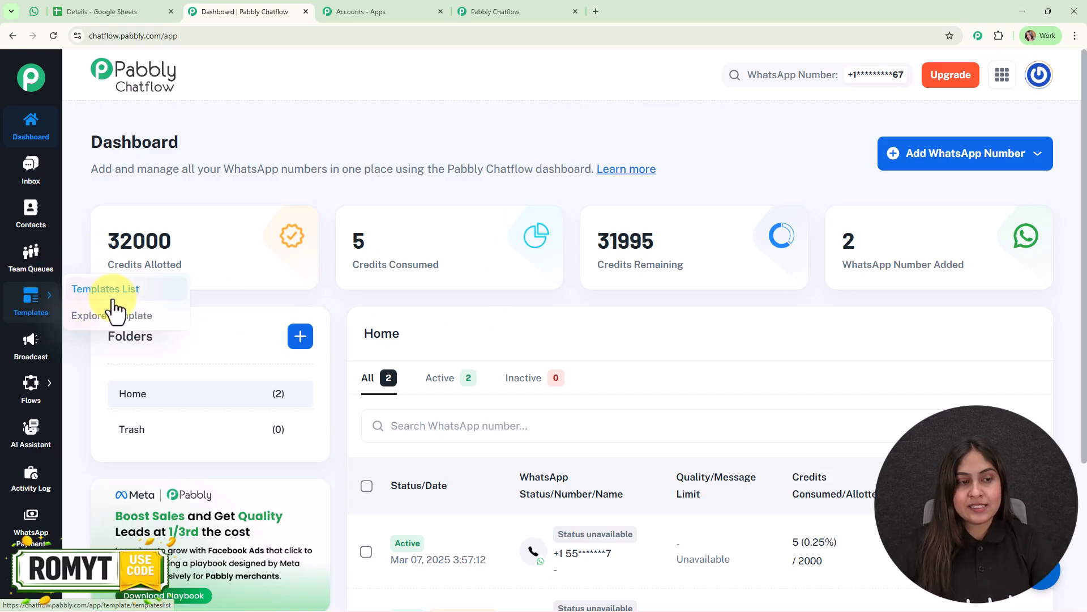
pyautogui.click(113, 298)
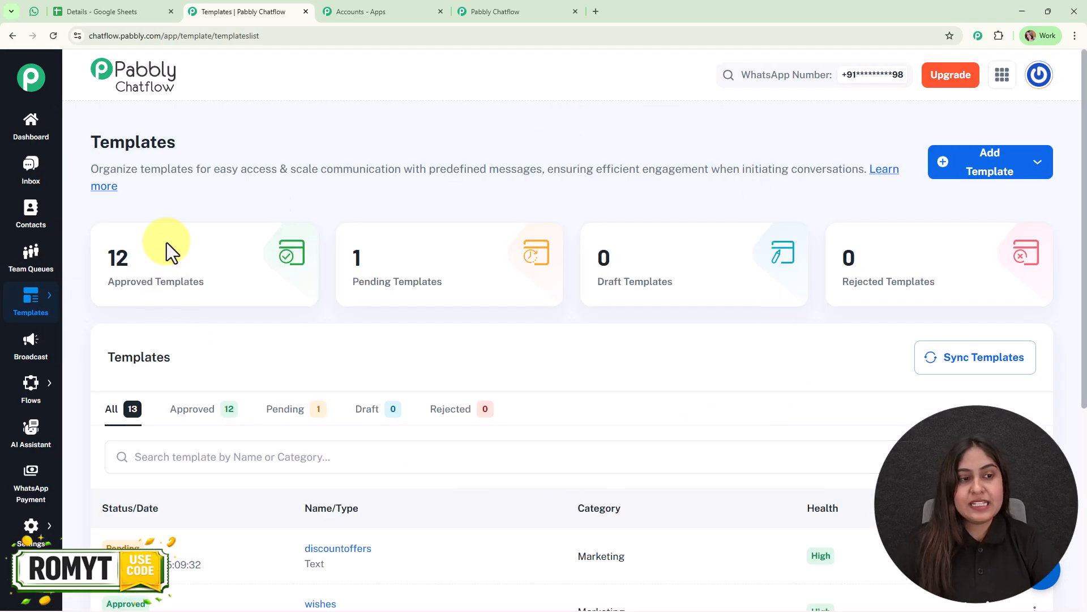
pyautogui.moveTo(209, 300)
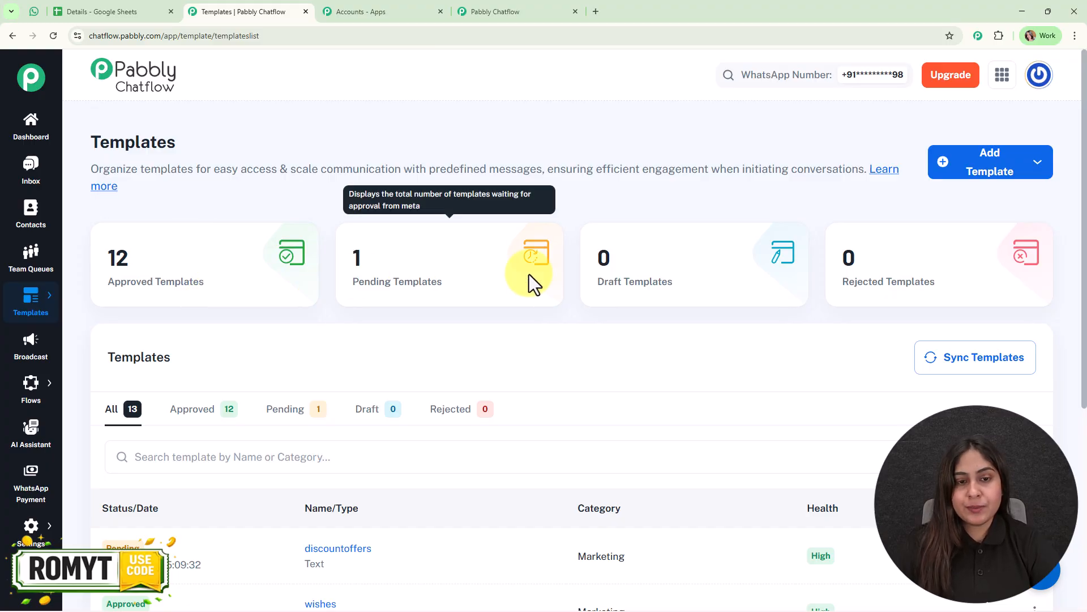
pyautogui.moveTo(930, 298)
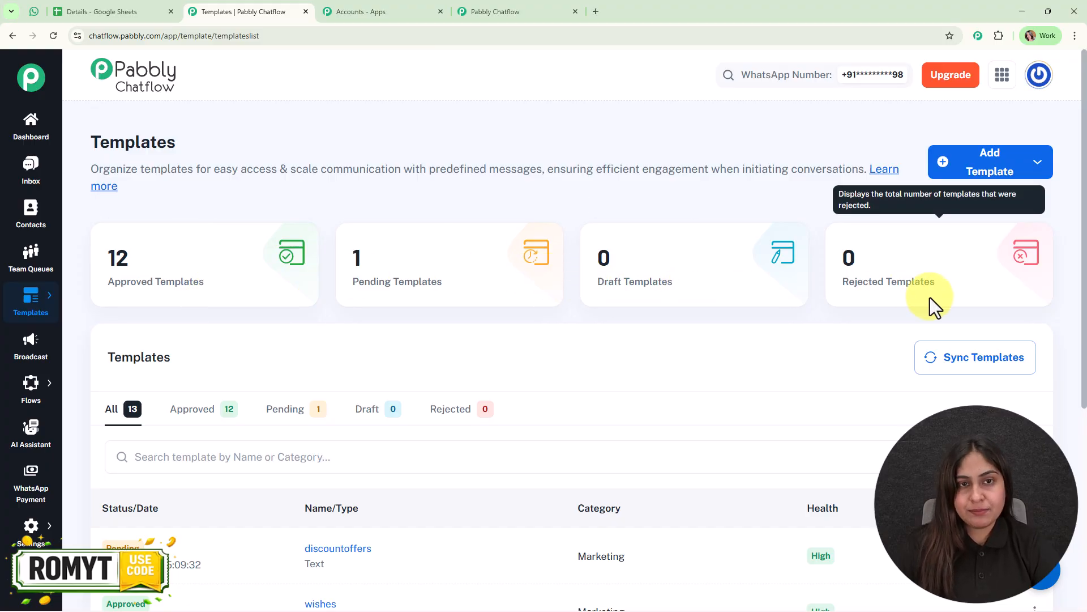
pyautogui.scroll(-3, 517, 368)
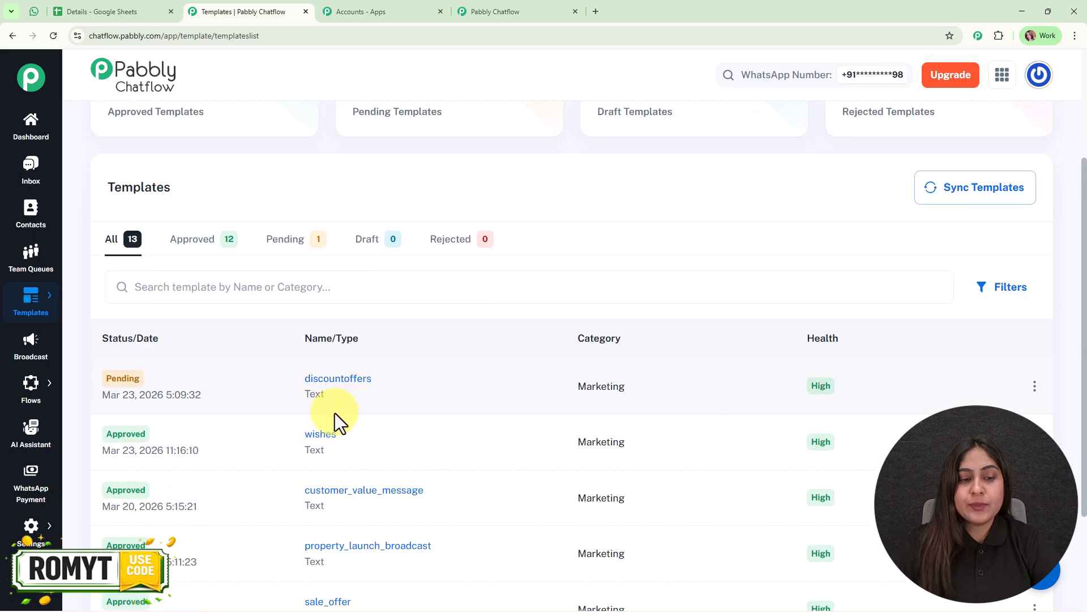
pyautogui.click(320, 435)
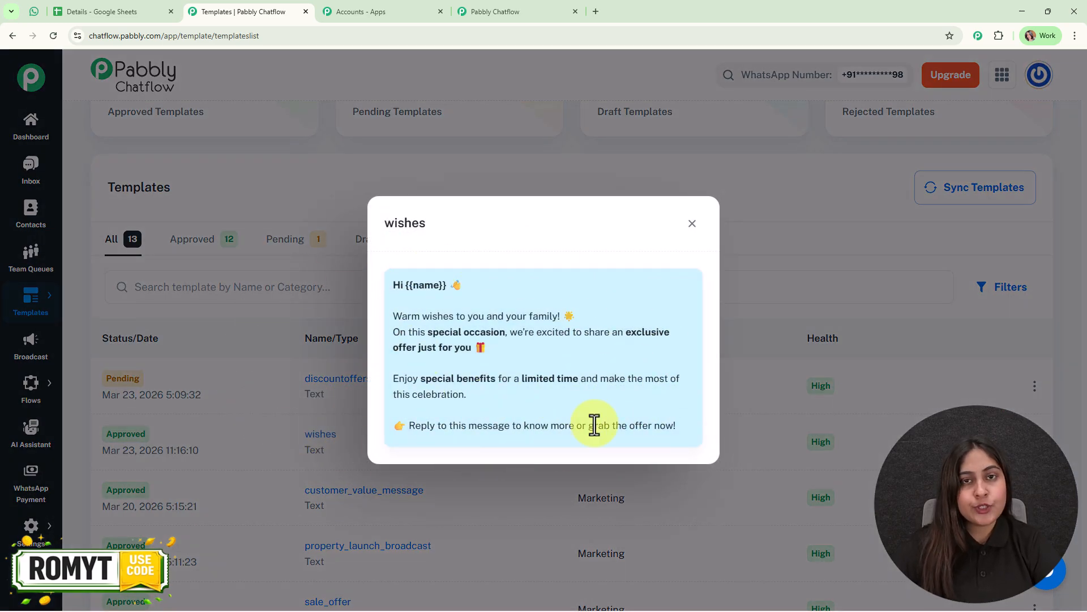
pyautogui.click(695, 225)
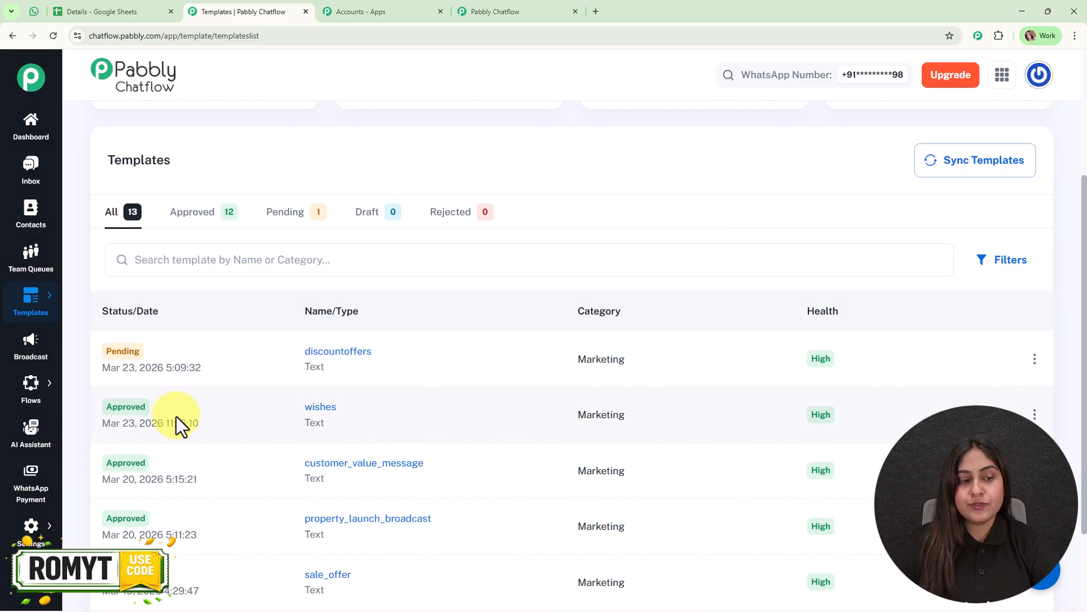
pyautogui.moveTo(175, 416)
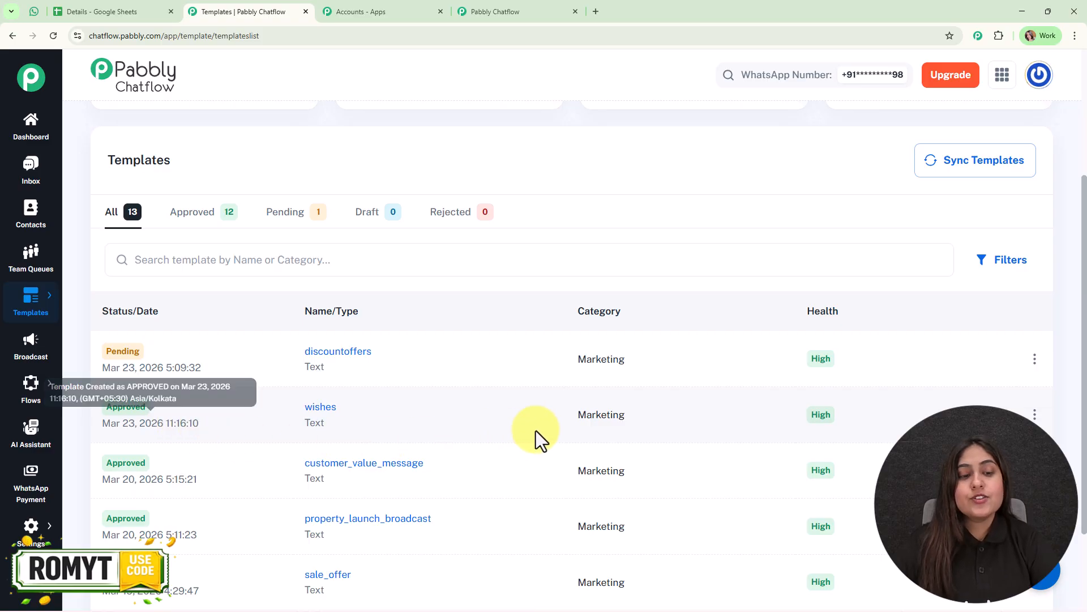
pyautogui.scroll(3, 538, 509)
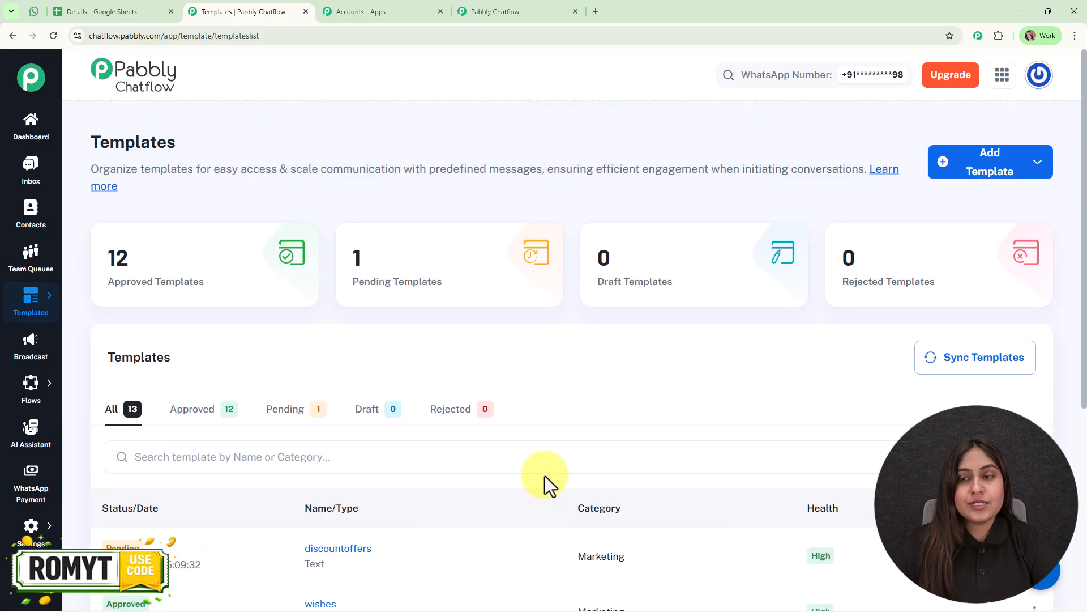
# Open the form for manually adding a new template and review its fields through to submission
pyautogui.click(984, 172)
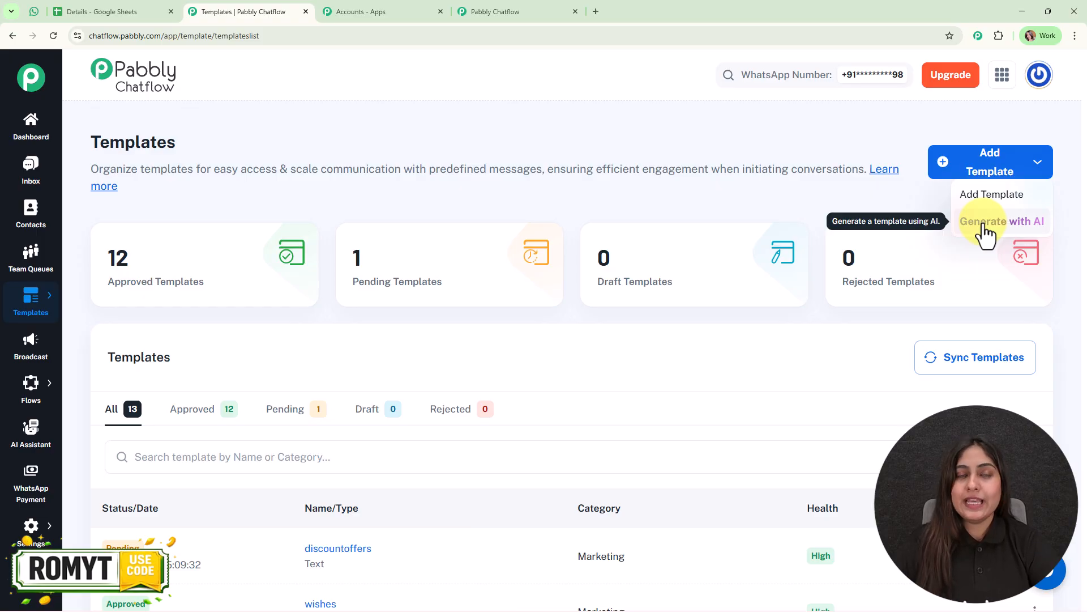
pyautogui.click(1012, 197)
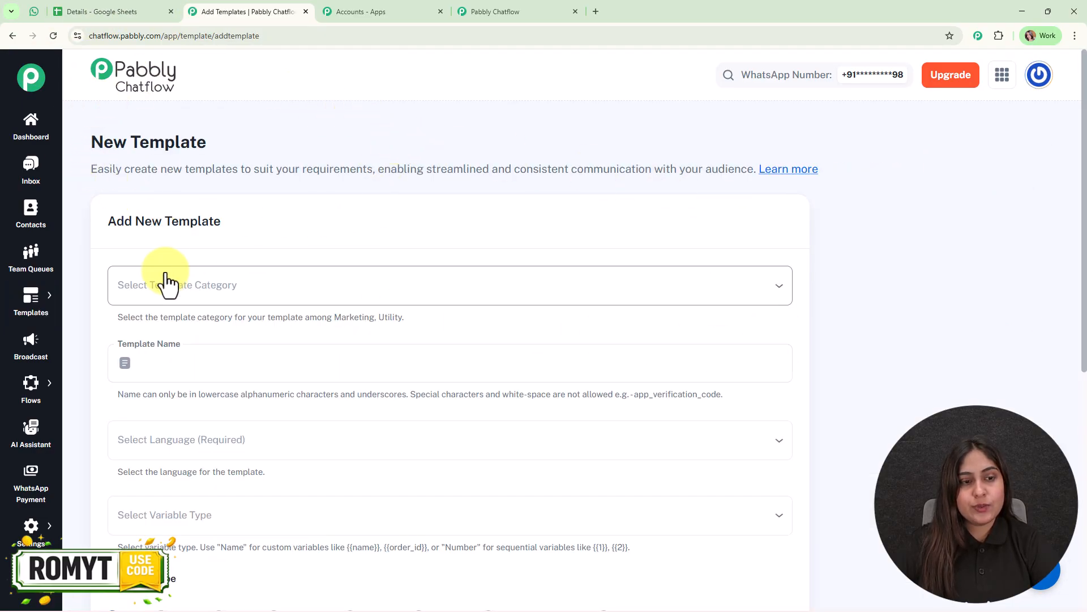
pyautogui.scroll(-5, 606, 339)
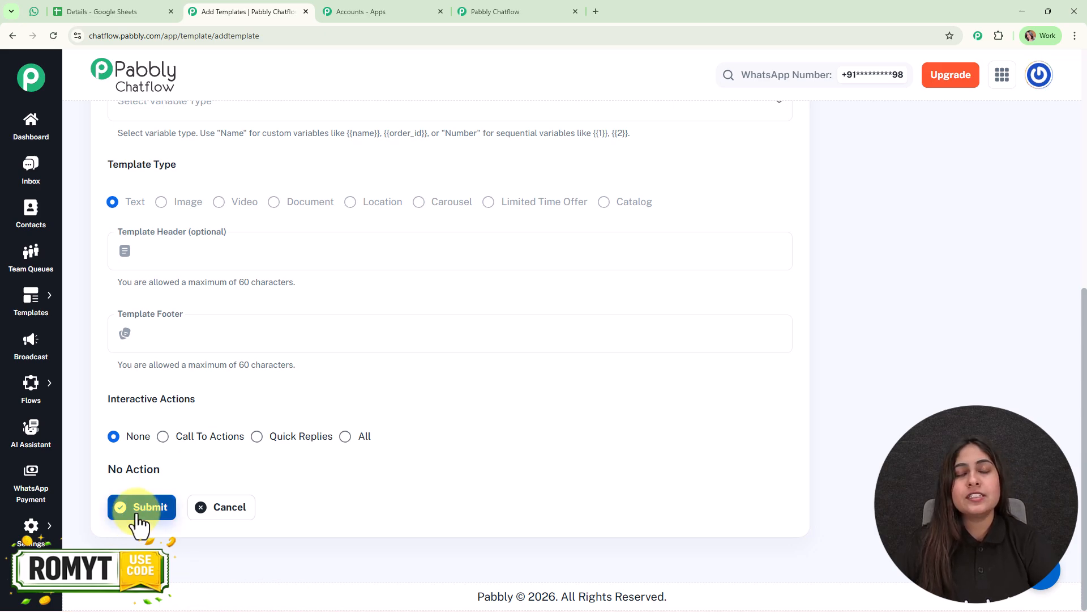
pyautogui.click(138, 515)
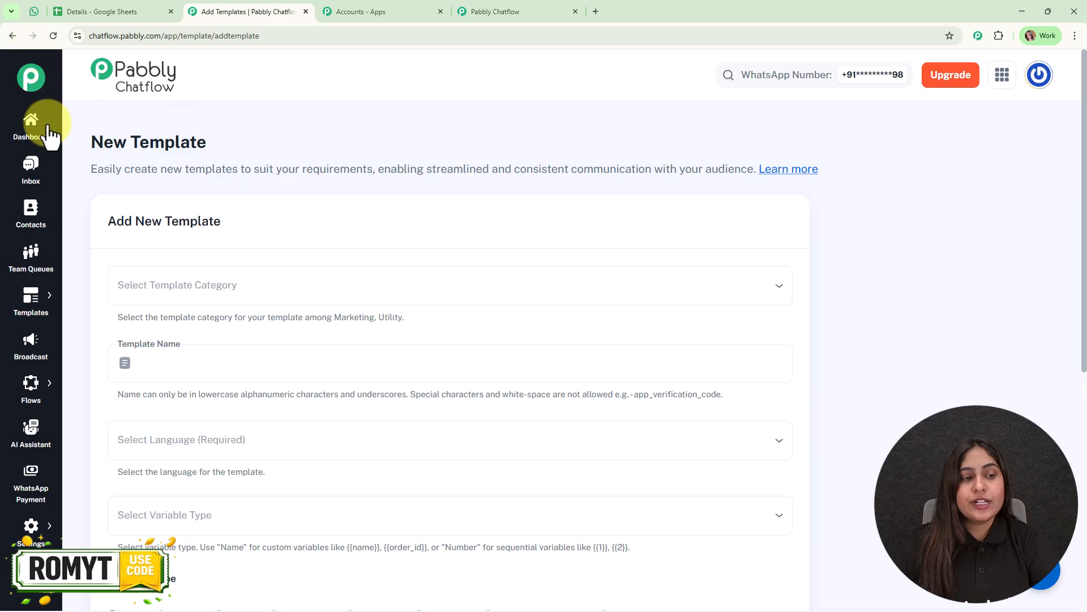
# Go to the Broadcast section and start a new WhatsApp broadcast
pyautogui.click(34, 346)
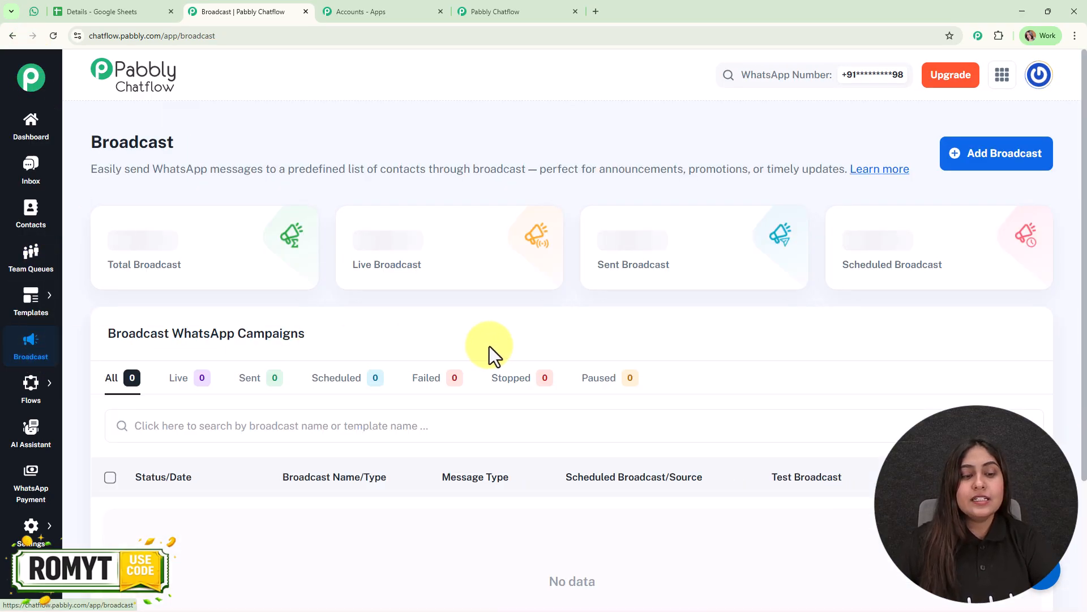
pyautogui.click(972, 153)
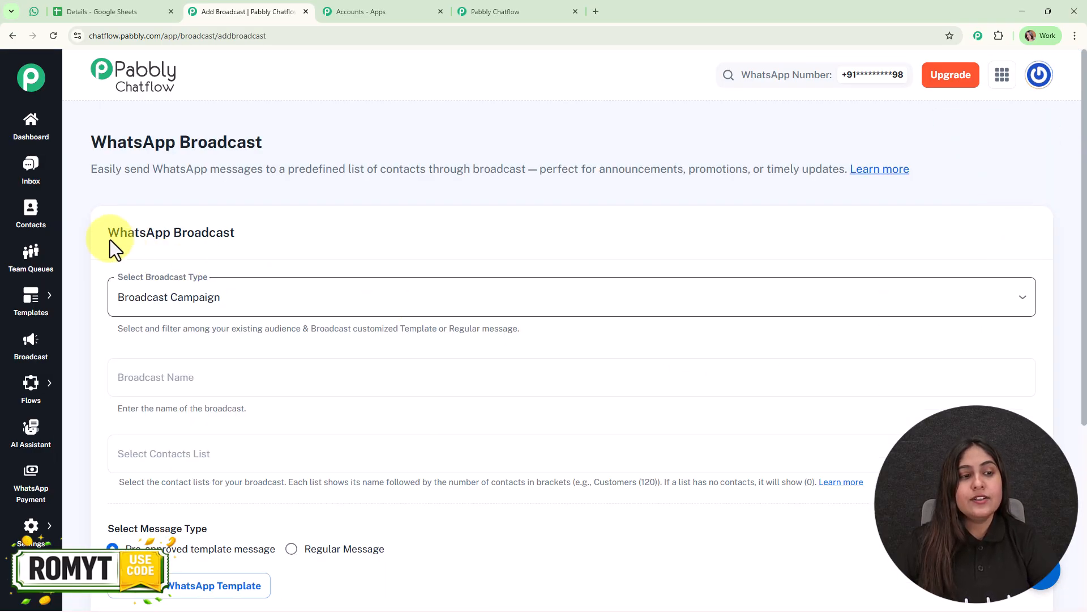
pyautogui.moveTo(80, 150); pyautogui.dragTo(311, 127)
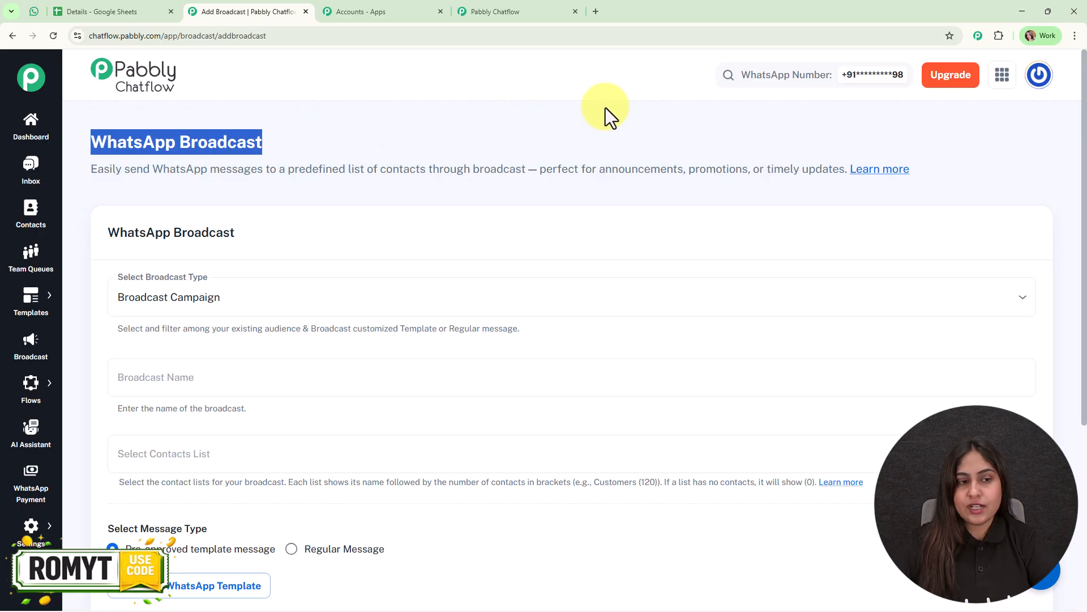
# Choose Broadcast Campaign as the broadcast type and name the broadcast Bulk Wishes
pyautogui.scroll(-2, 623, 328)
pyautogui.click(721, 192)
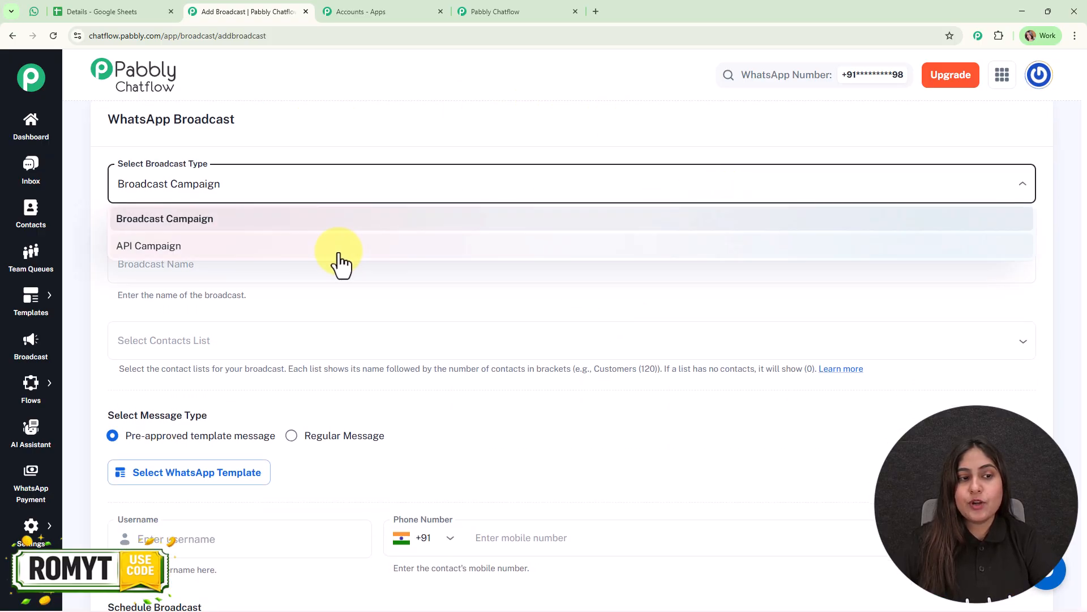
pyautogui.click(263, 226)
pyautogui.click(265, 261)
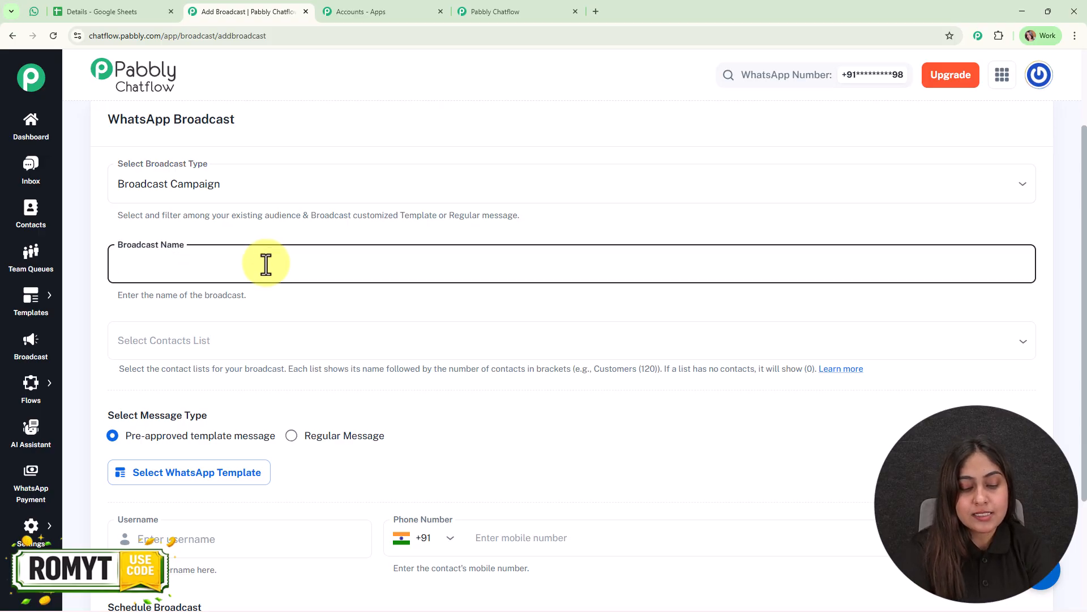
pyautogui.write('Bulk Wishes')
pyautogui.click(352, 310)
pyautogui.scroll(-2, 397, 329)
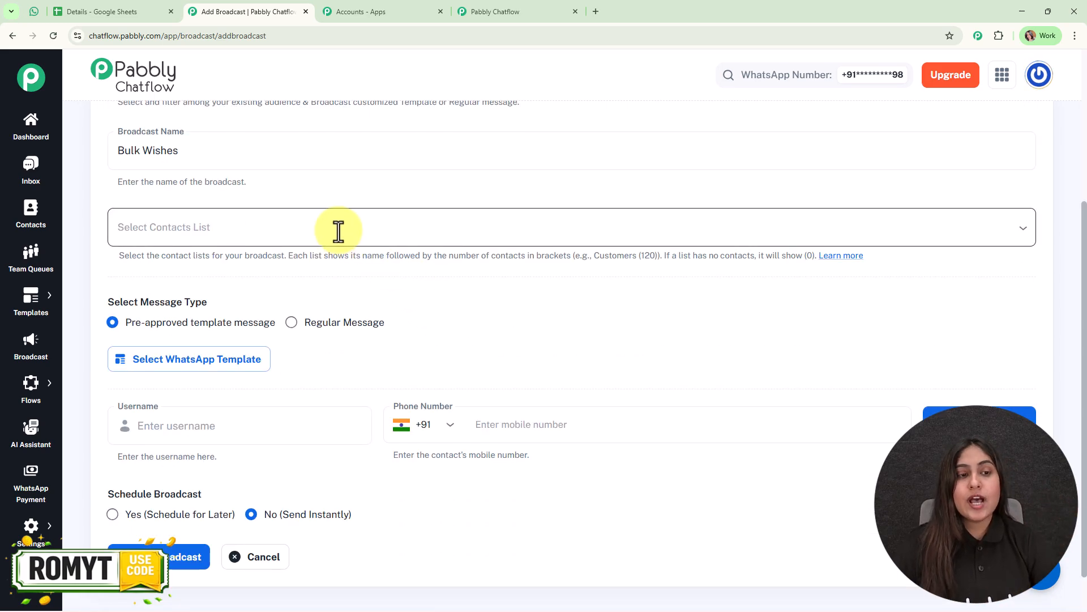
# Review the contact data in the Details sheet and open the Chatflow Contacts section in a new browser tab
pyautogui.click(97, 10)
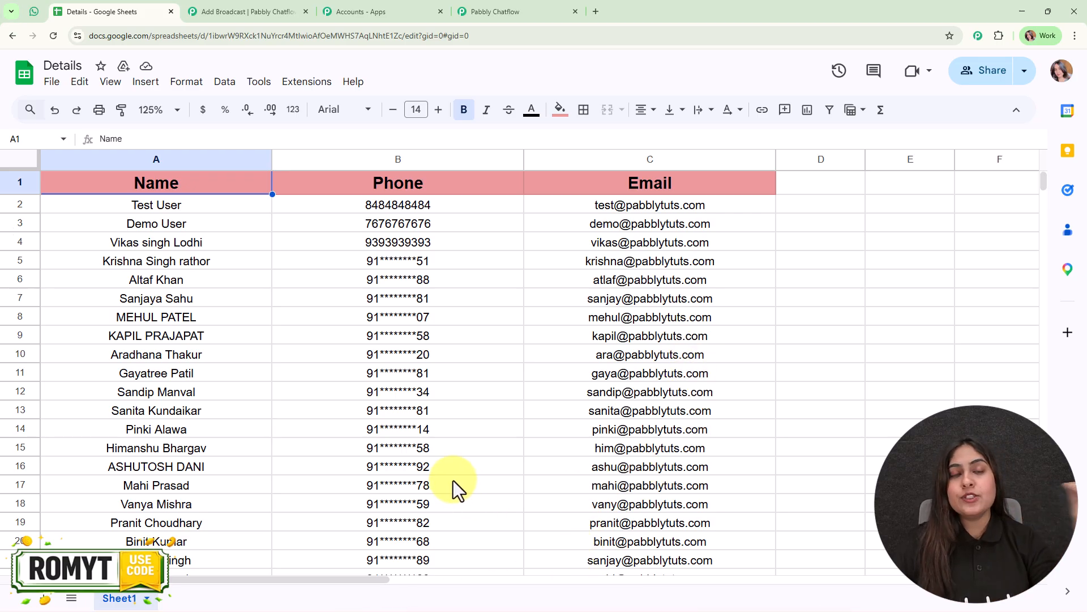
pyautogui.click(242, 13)
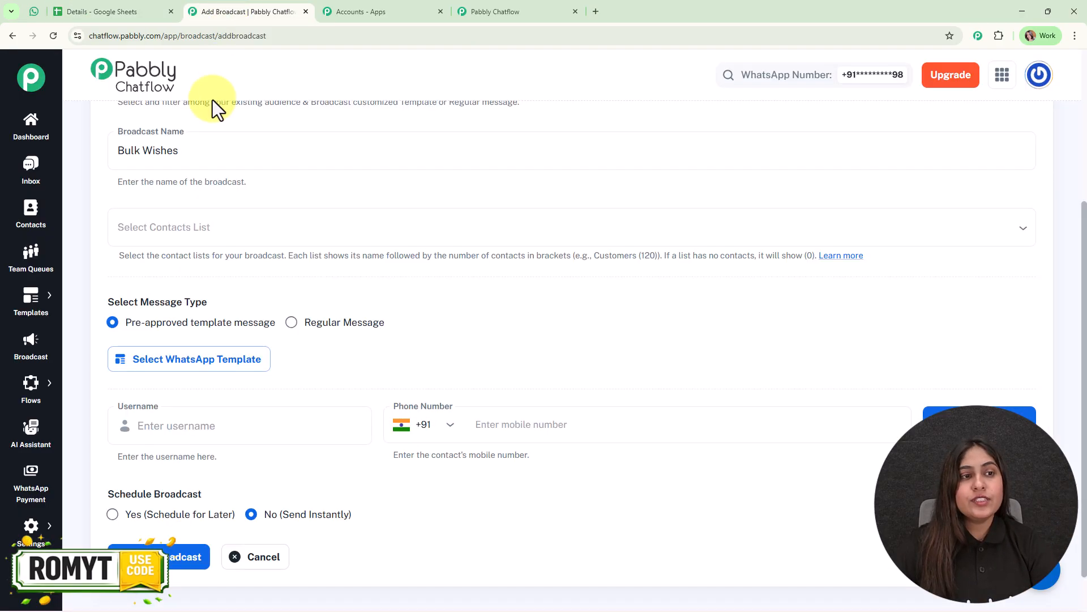
pyautogui.rightClick(17, 210)
pyautogui.click(82, 218)
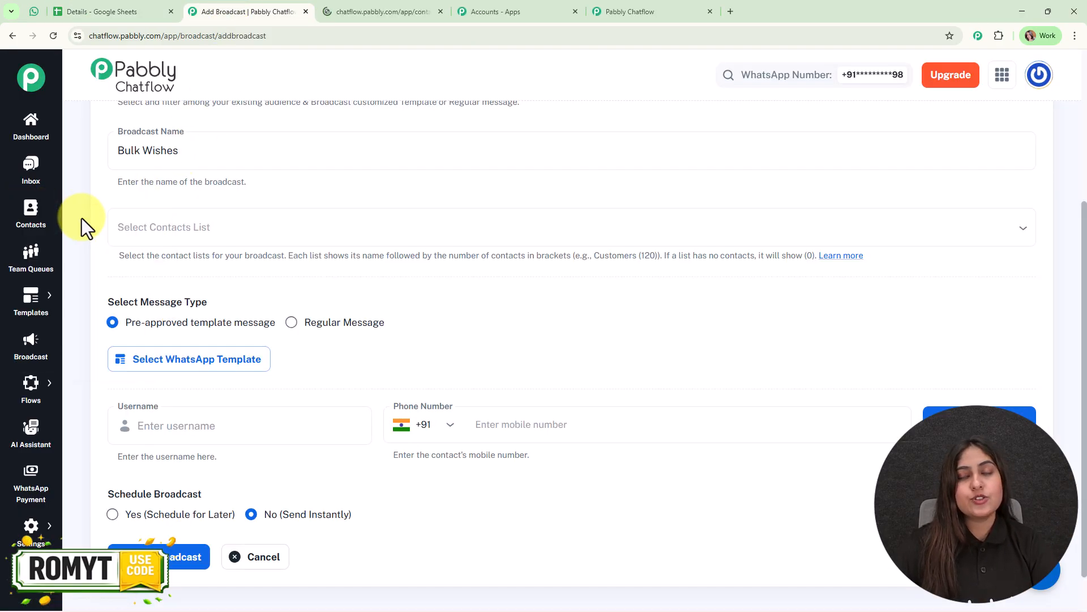
pyautogui.click(320, 9)
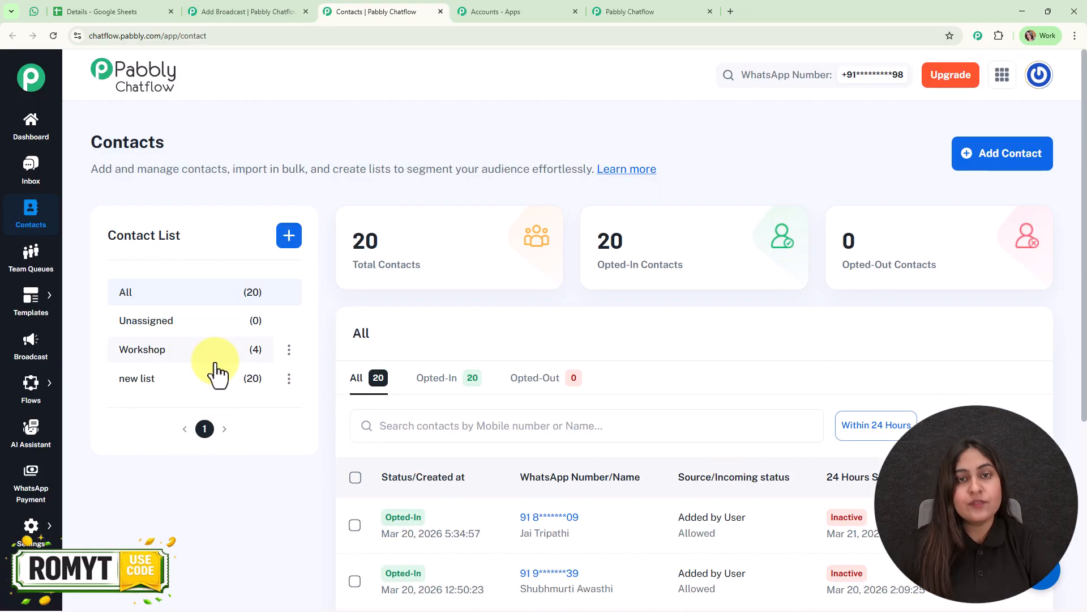
# Open the Add Contact form, review the single contact fields and view the bulk contacts upload options
pyautogui.click(973, 160)
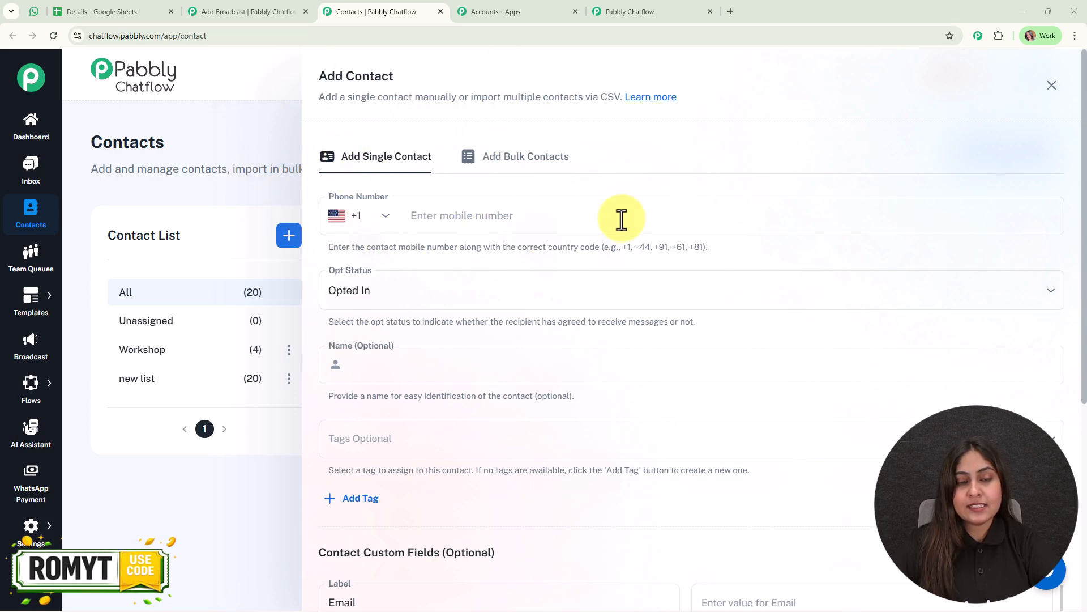
pyautogui.scroll(-3, 640, 414)
pyautogui.scroll(1, 641, 413)
pyautogui.scroll(2, 640, 413)
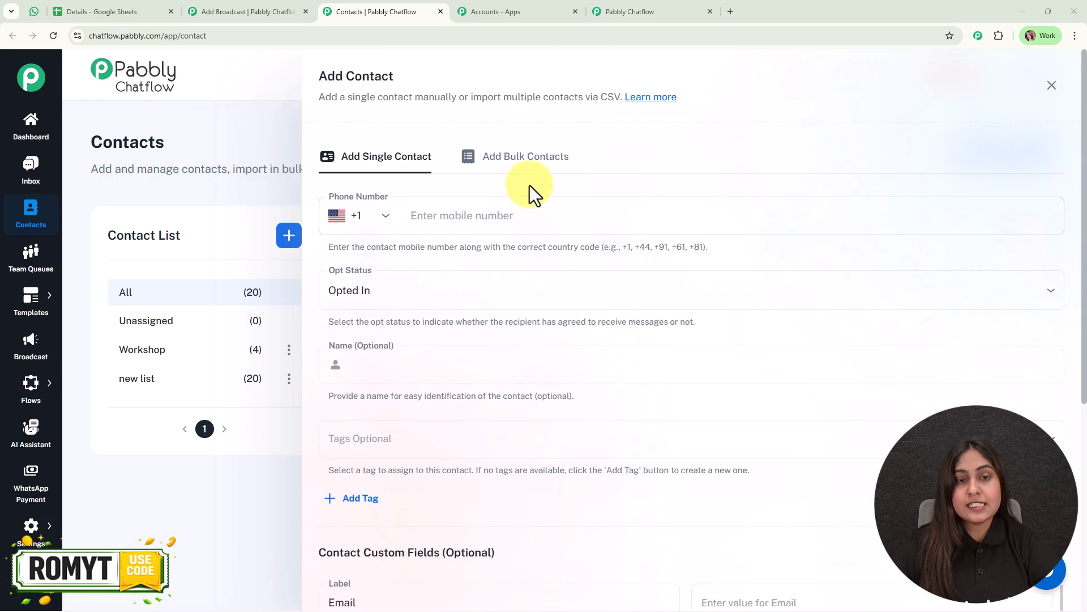
pyautogui.click(517, 158)
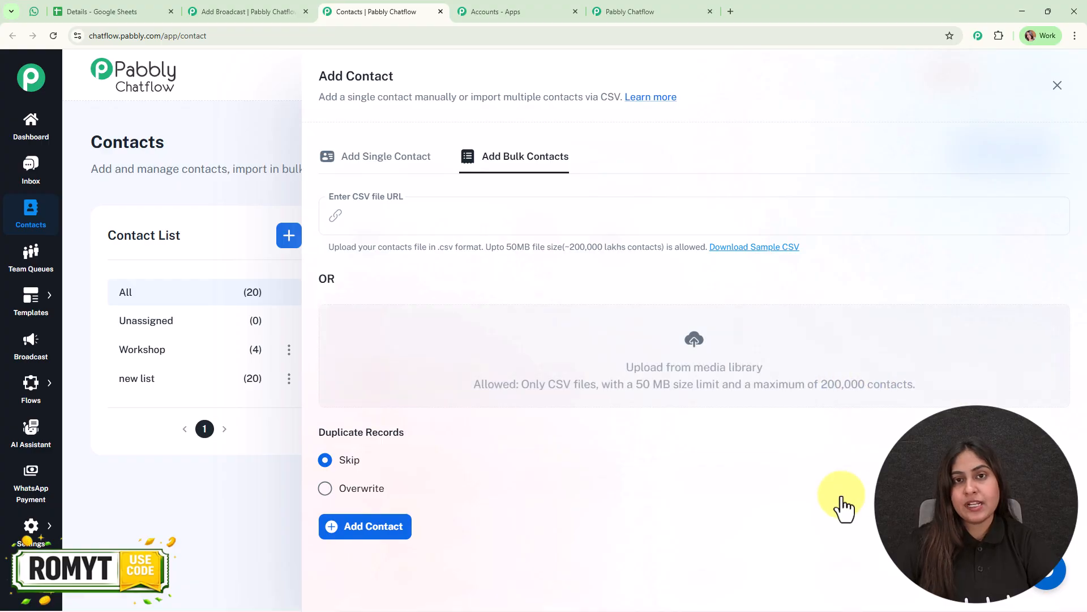
# Look up the CSV download option for the Details sheet, review the bulk contacts form again and close it
pyautogui.click(85, 11)
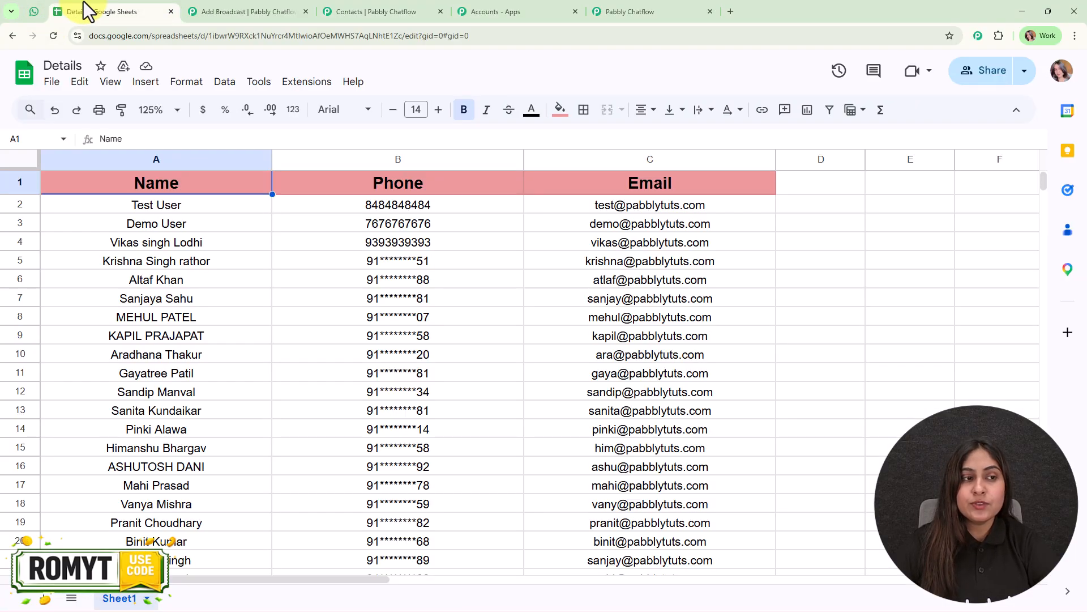
pyautogui.click(52, 85)
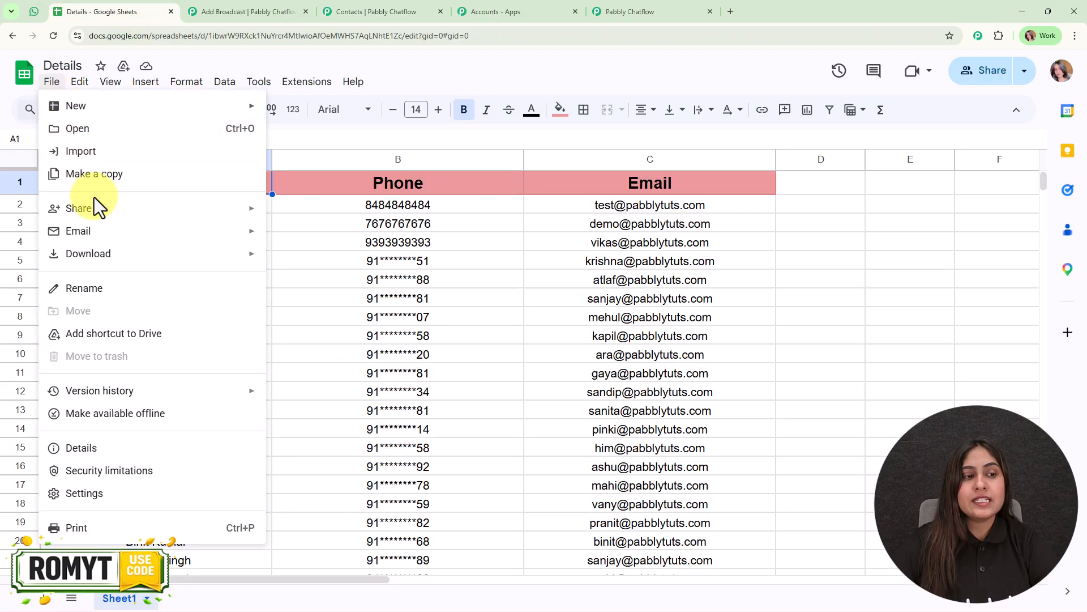
pyautogui.moveTo(128, 258)
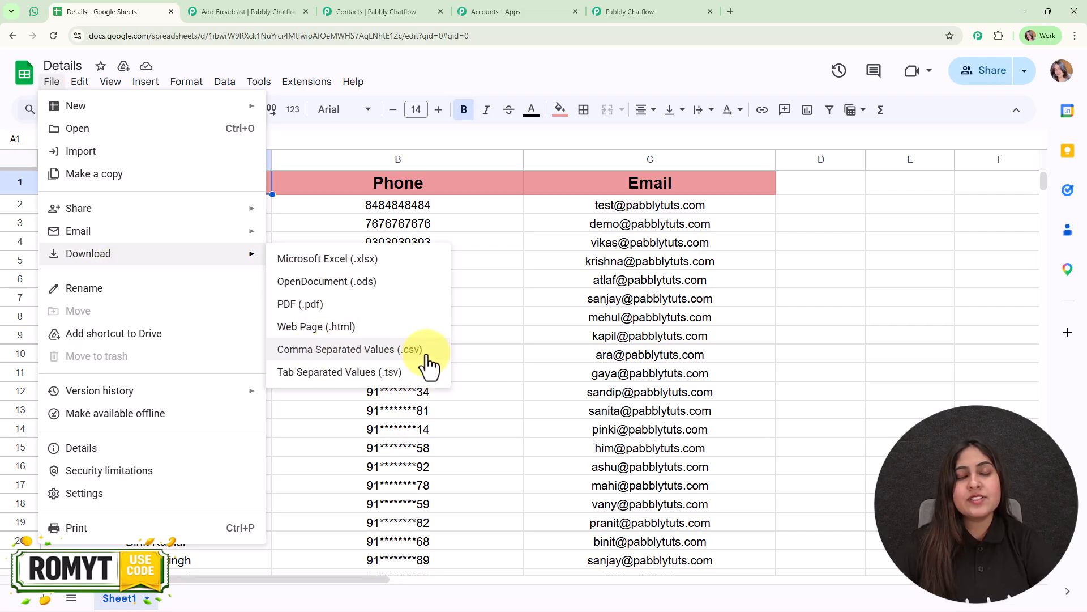
pyautogui.click(244, 12)
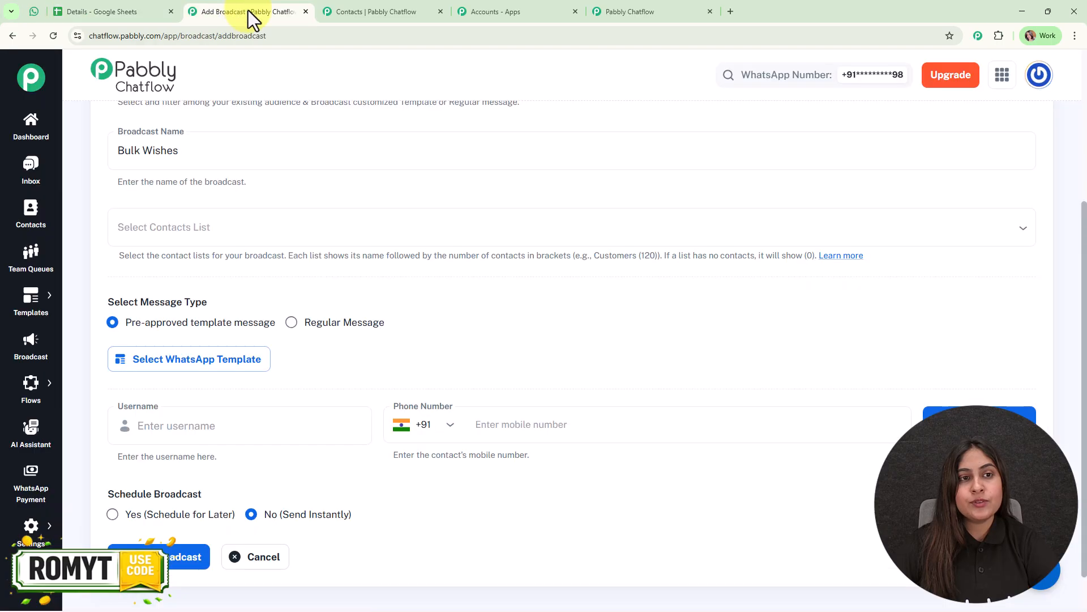
pyautogui.click(343, 12)
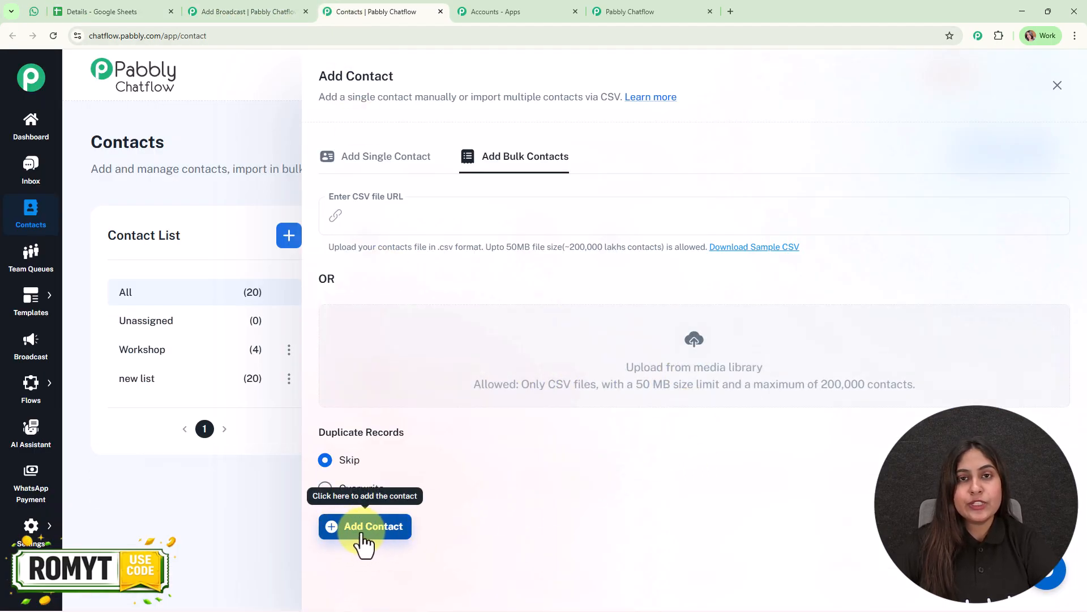
pyautogui.click(1057, 86)
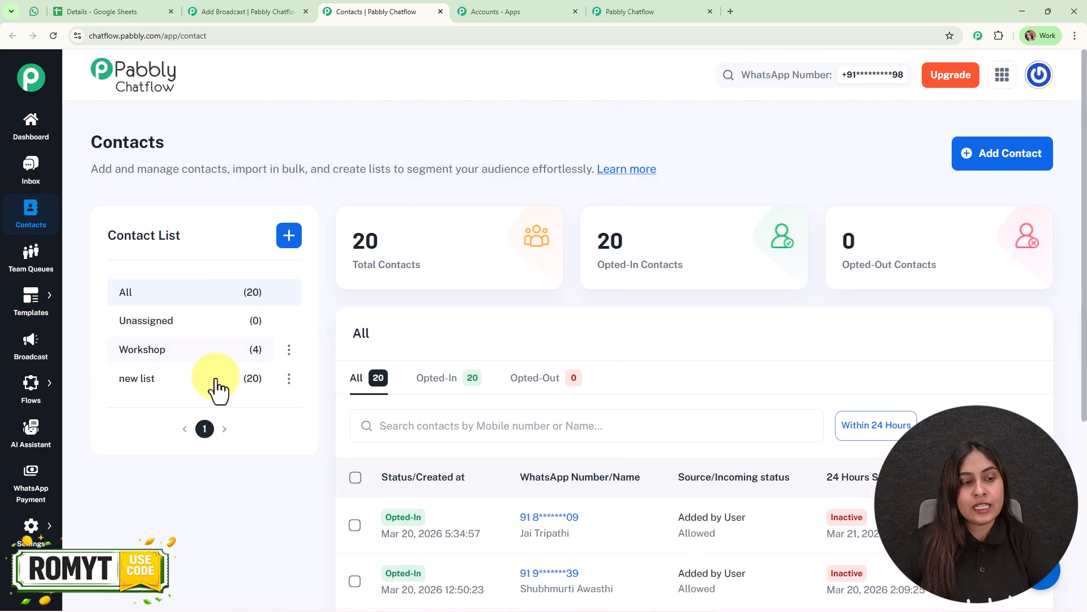
# Return to the Bulk Wishes broadcast and choose new list as its contacts list
pyautogui.click(250, 10)
pyautogui.click(298, 234)
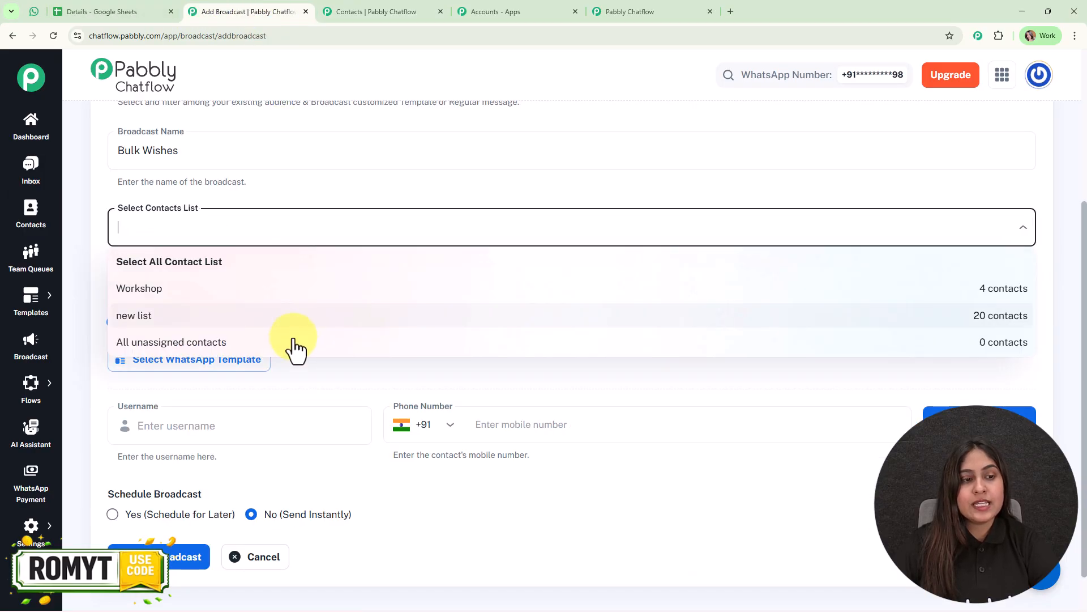
pyautogui.click(287, 323)
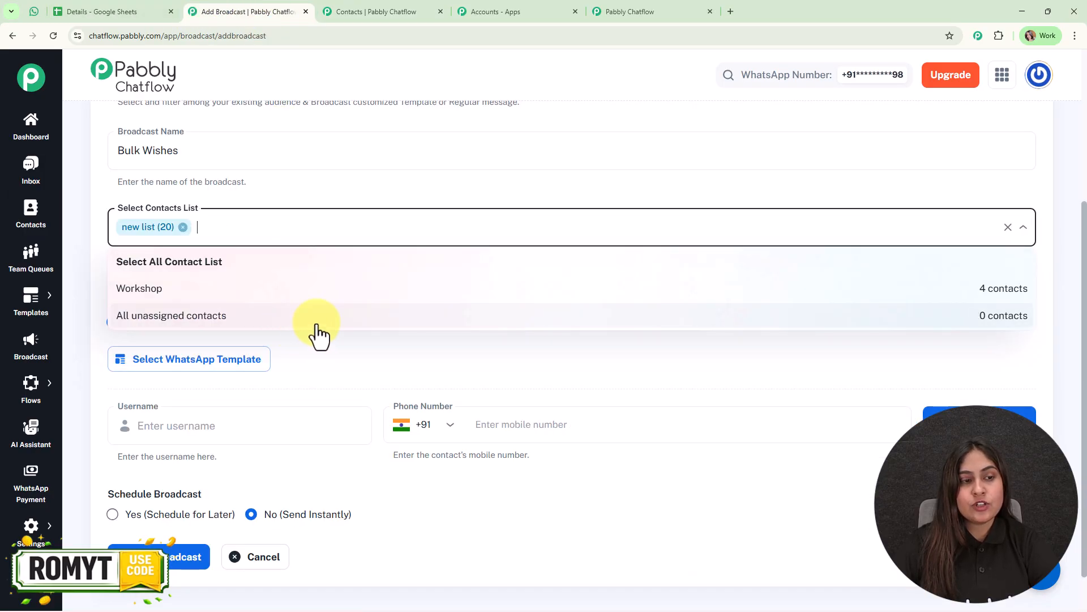
pyautogui.click(186, 290)
pyautogui.click(266, 226)
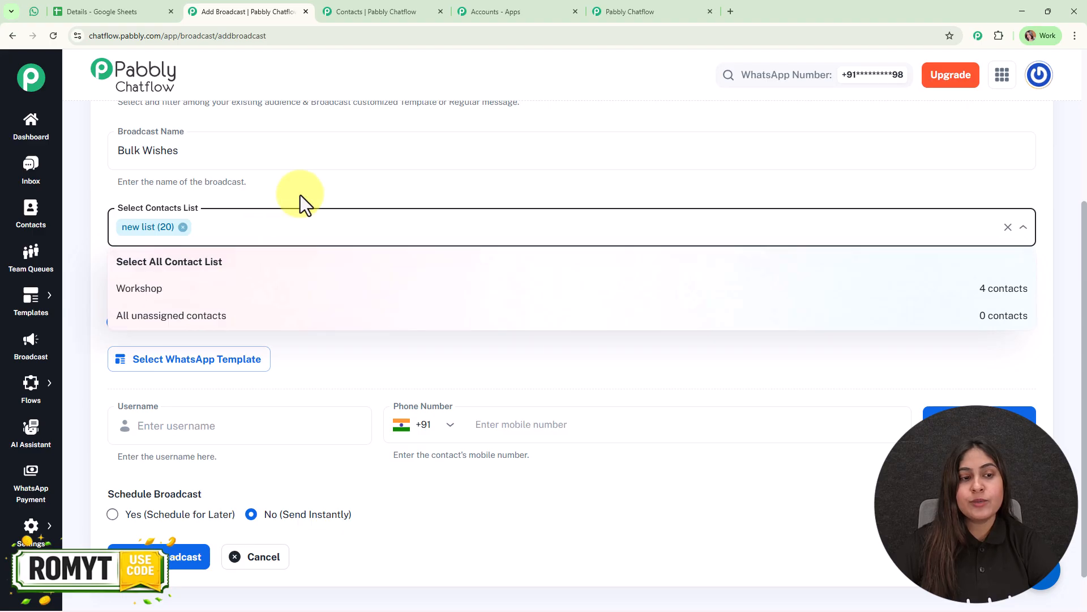
pyautogui.click(300, 205)
pyautogui.scroll(-1, 353, 245)
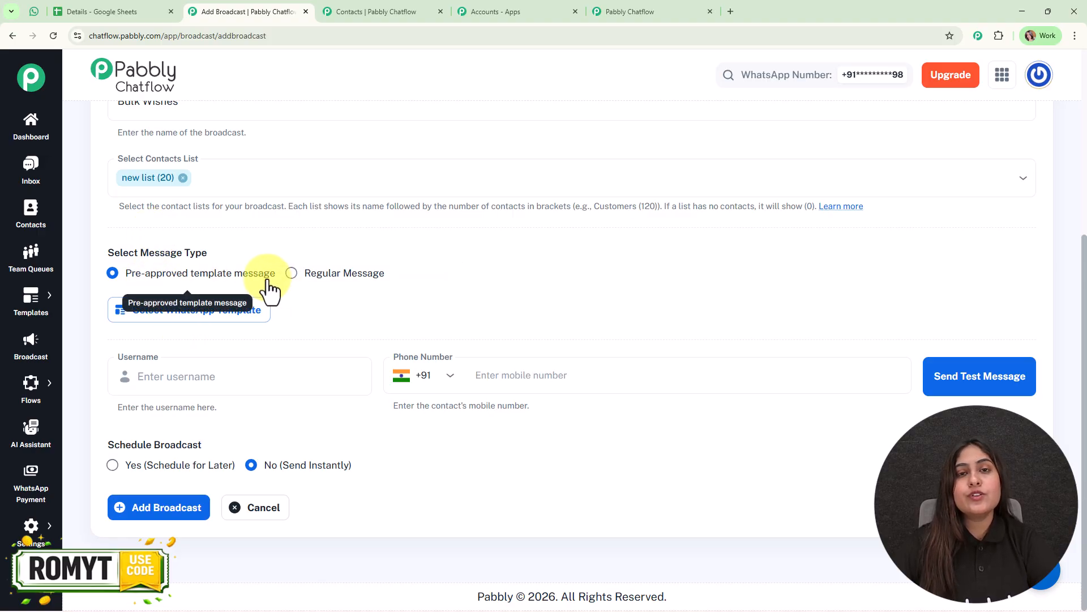
# Try the Regular Message type with the sample text bjhjlkjkl and switch back to Pre-approved template message
pyautogui.click(363, 286)
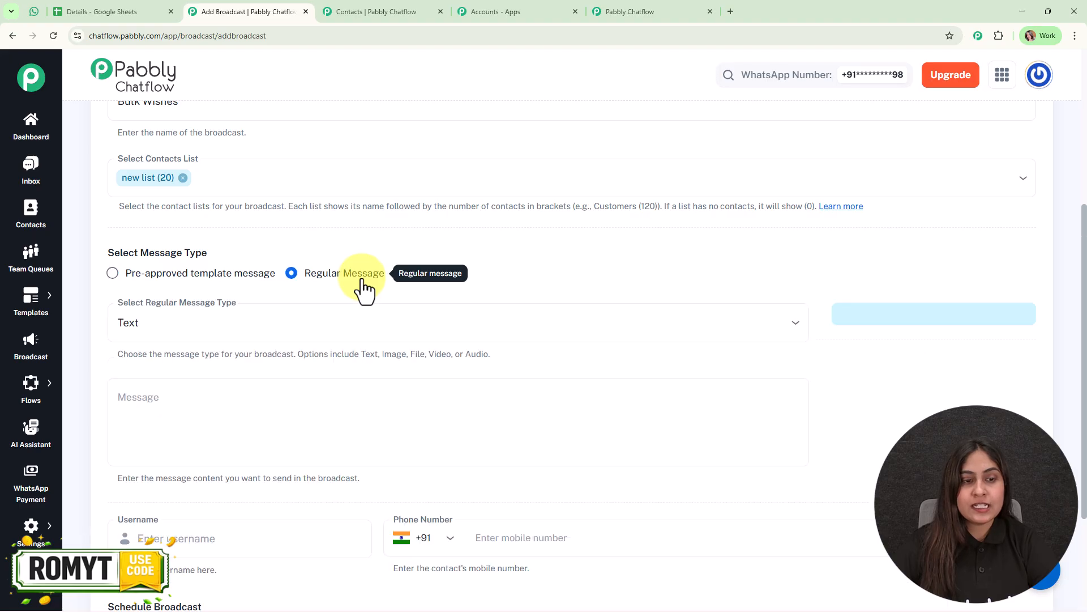
pyautogui.click(289, 314)
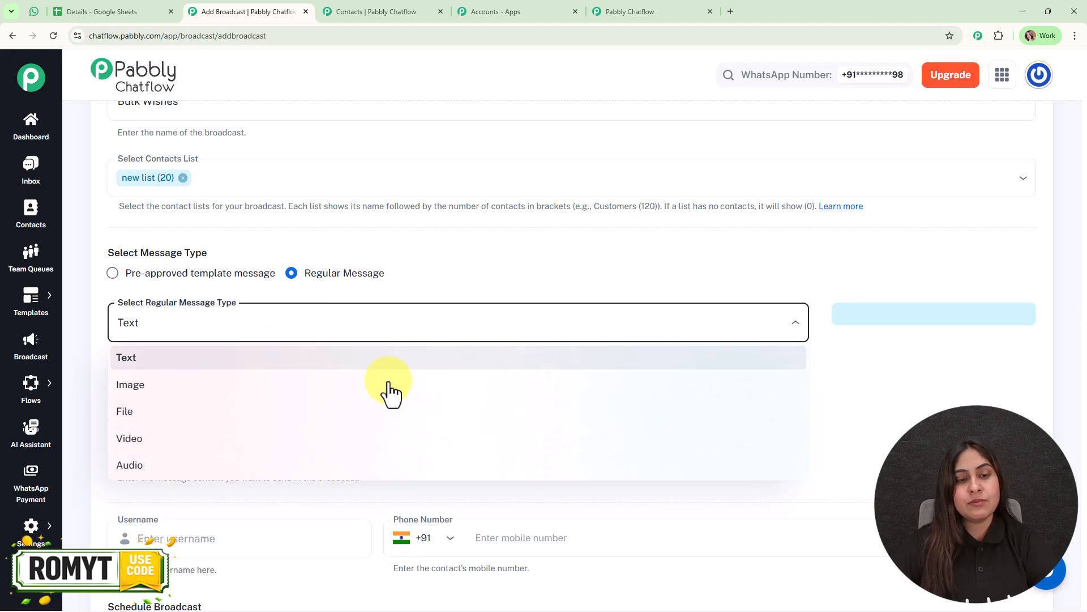
pyautogui.click(461, 275)
pyautogui.click(400, 420)
pyautogui.write('bjhjlkjkl')
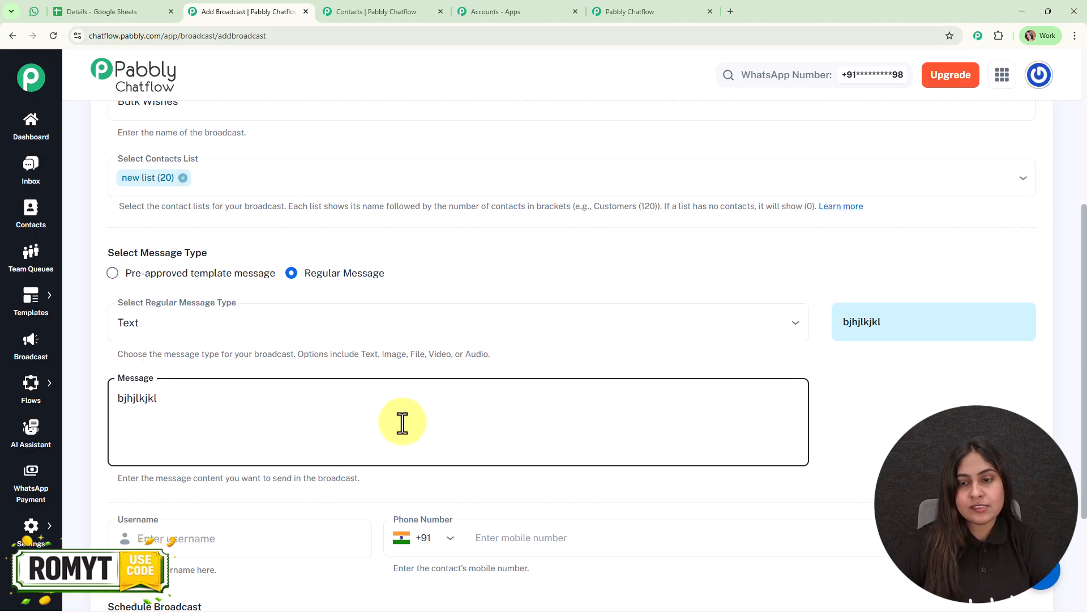
pyautogui.click(169, 274)
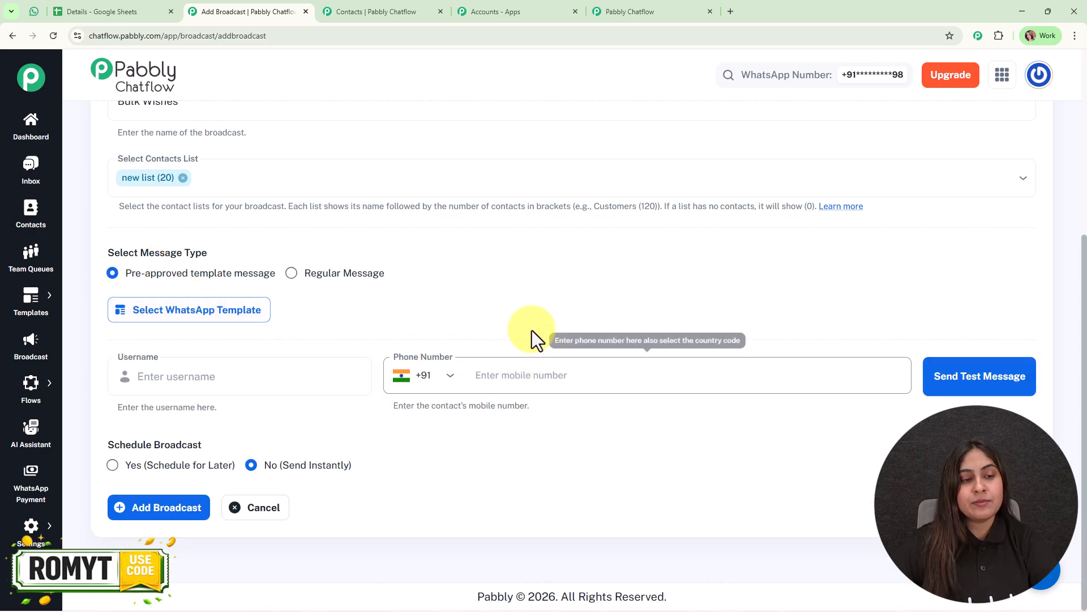
# Choose the wishes template for the broadcast and clear its Body Field 1 value
pyautogui.click(158, 315)
pyautogui.click(372, 304)
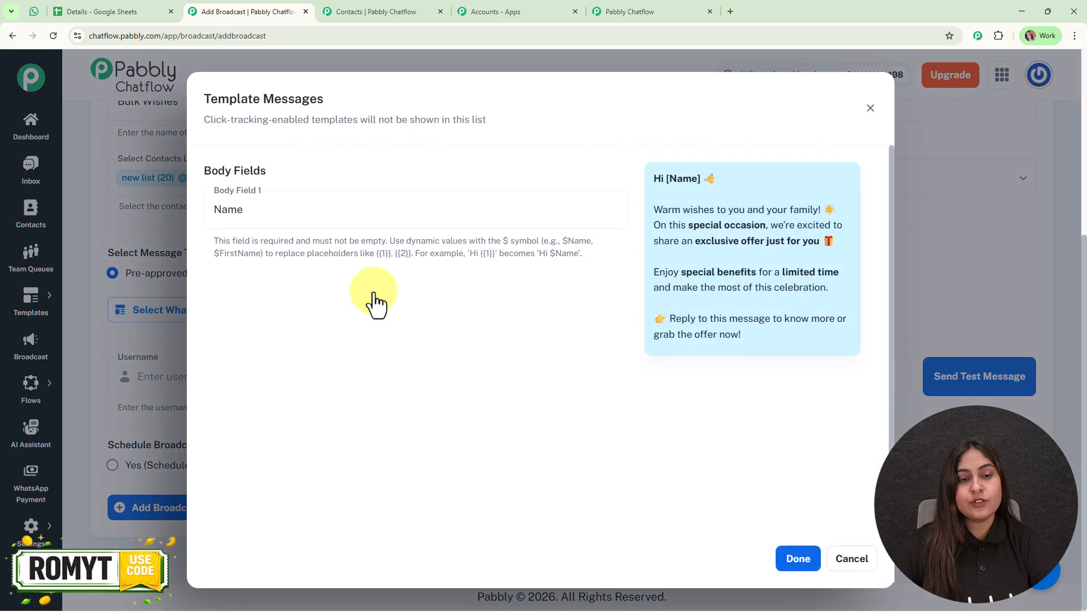
pyautogui.moveTo(301, 206); pyautogui.dragTo(147, 215)
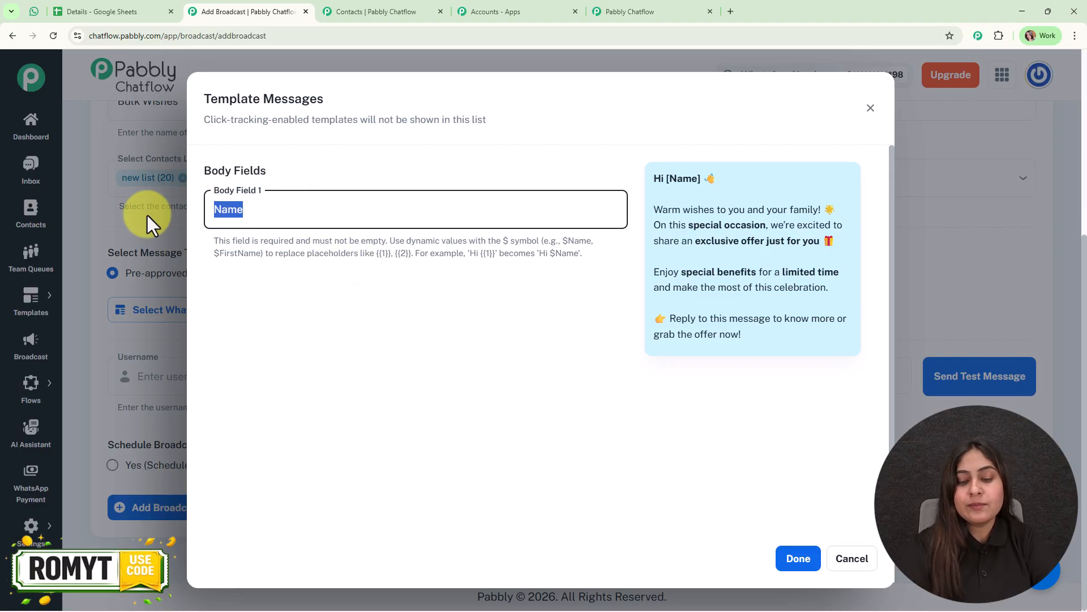
pyautogui.press('BackSpace')
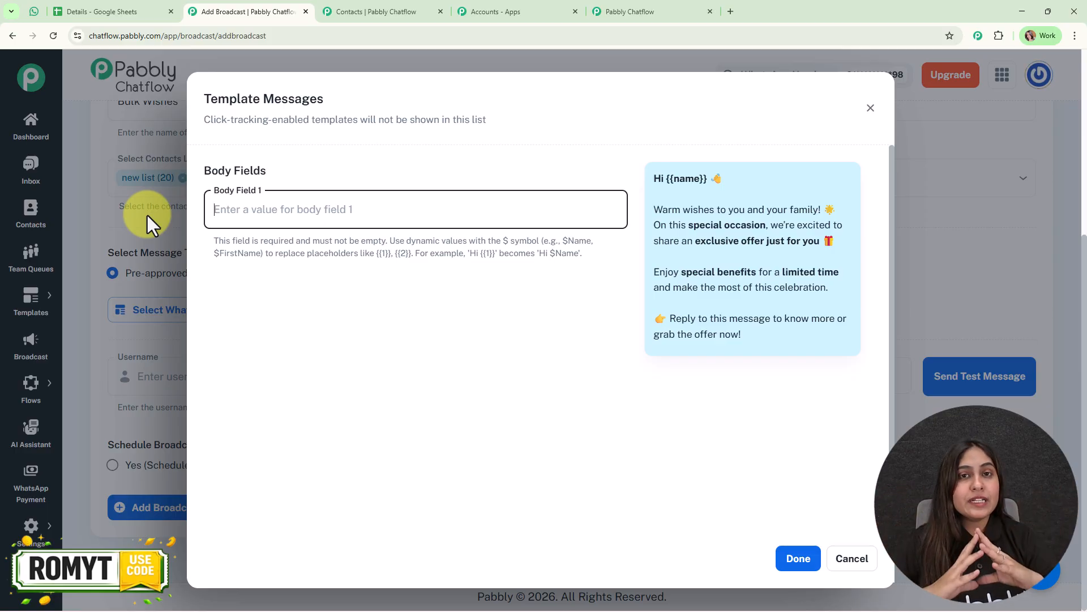
# Open the Contact Custom Fields settings in the contacts tab and copy the Name field's variable
pyautogui.click(368, 12)
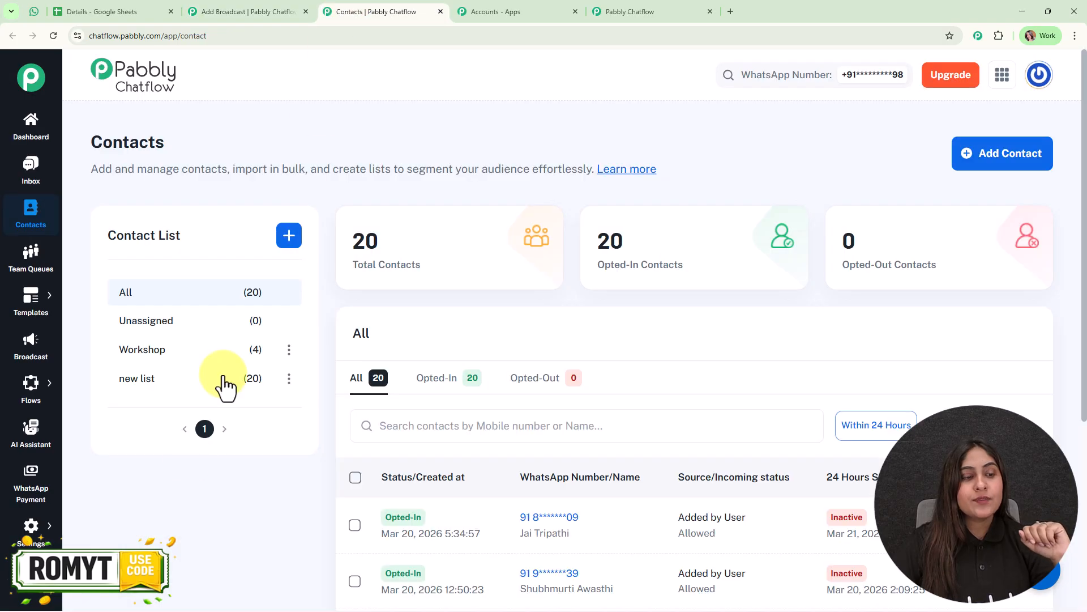
pyautogui.moveTo(31, 526)
pyautogui.click(104, 424)
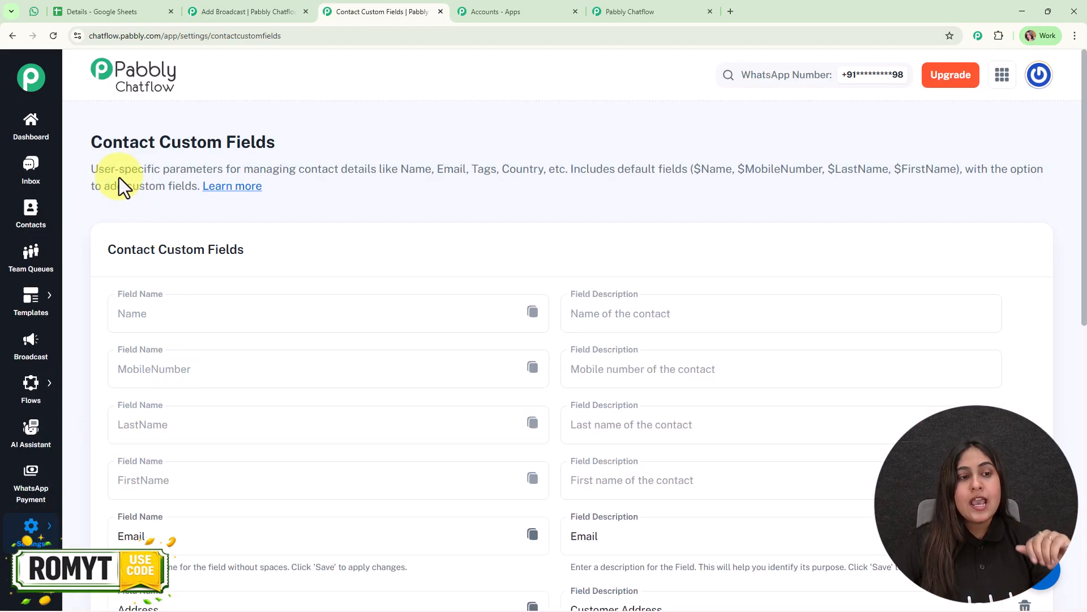
pyautogui.scroll(-2, 516, 279)
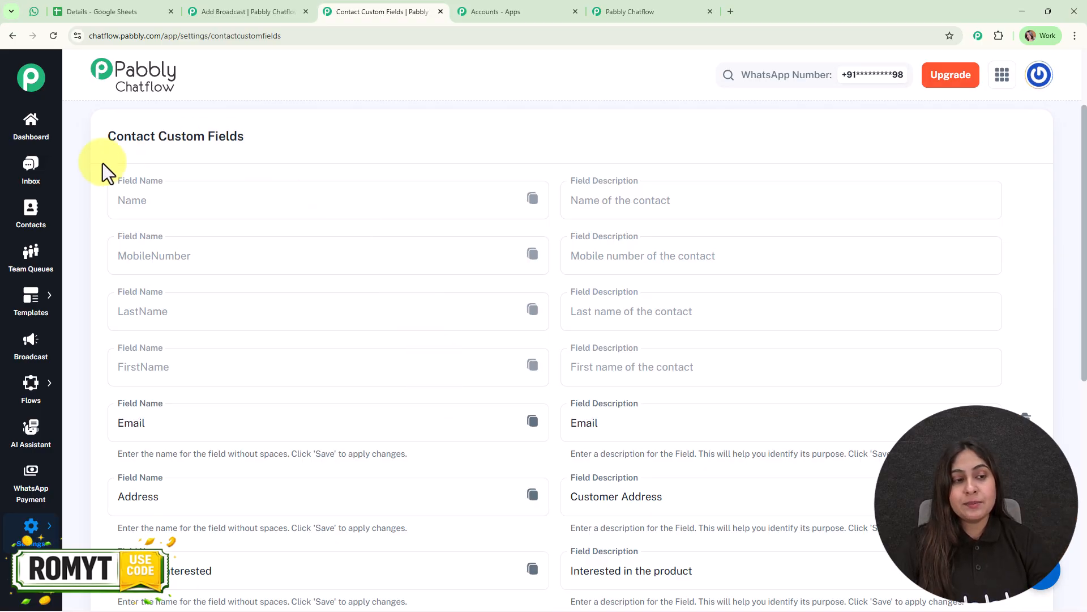
pyautogui.click(532, 199)
# Set Body Field 1 of the broadcast's template to the copied $Name variable and confirm the template
pyautogui.click(254, 8)
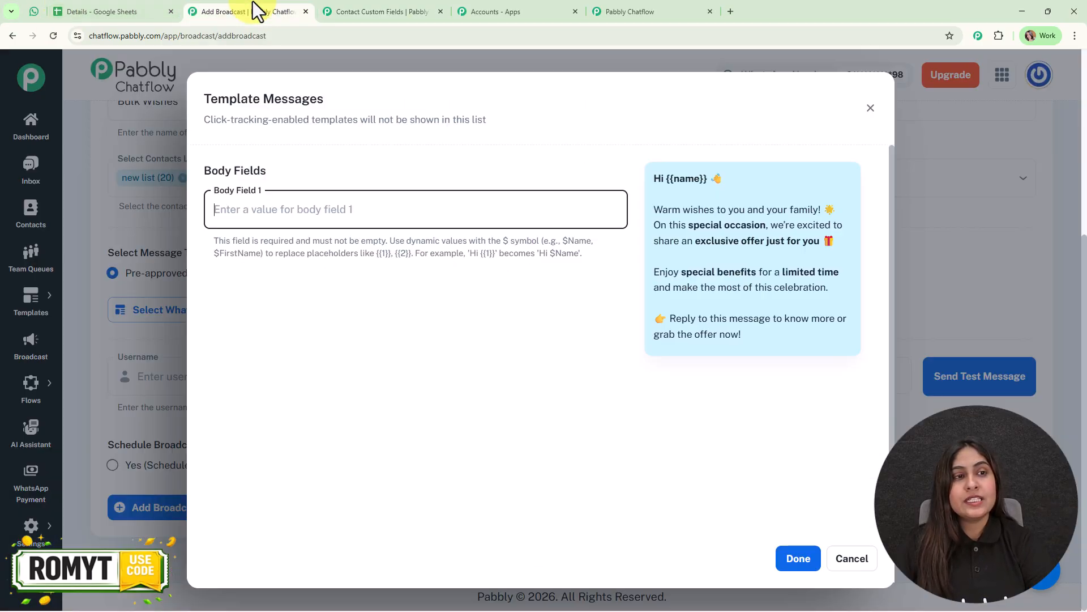
pyautogui.click(448, 218)
pyautogui.hotkey('ctrl', 'v')
pyautogui.click(801, 565)
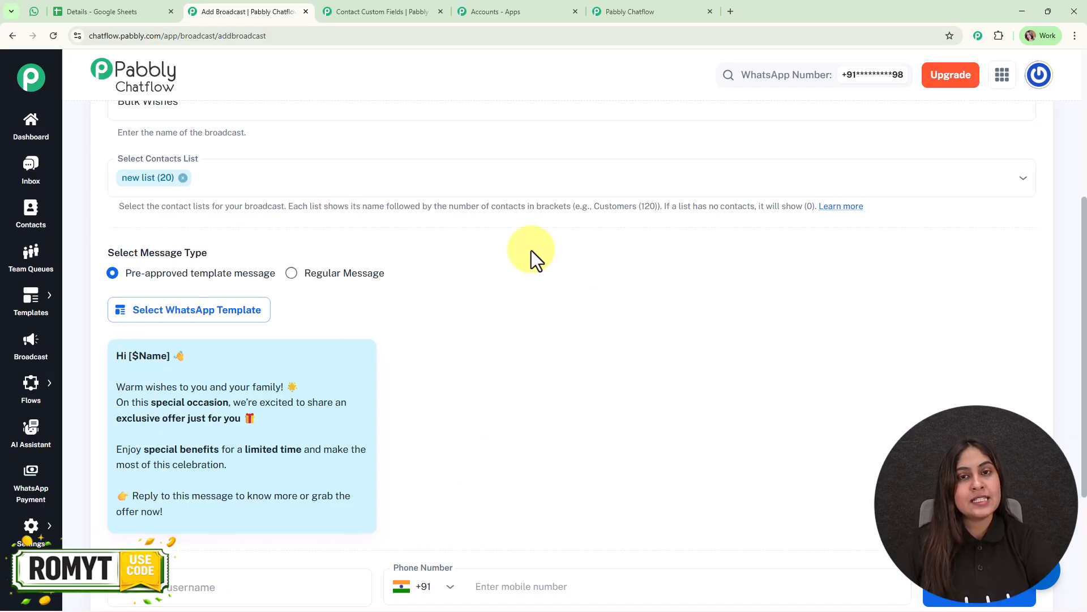
# Enter the test recipient's username and mobile number with country code +91, and send the test message
pyautogui.scroll(-5, 610, 293)
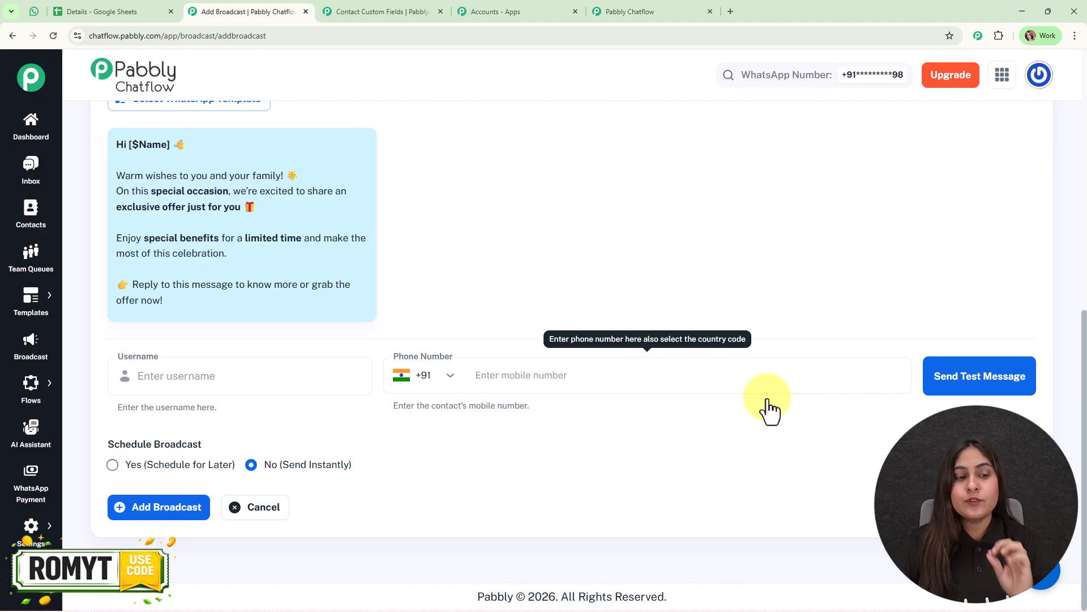
pyautogui.click(288, 382)
pyautogui.write('Roma')
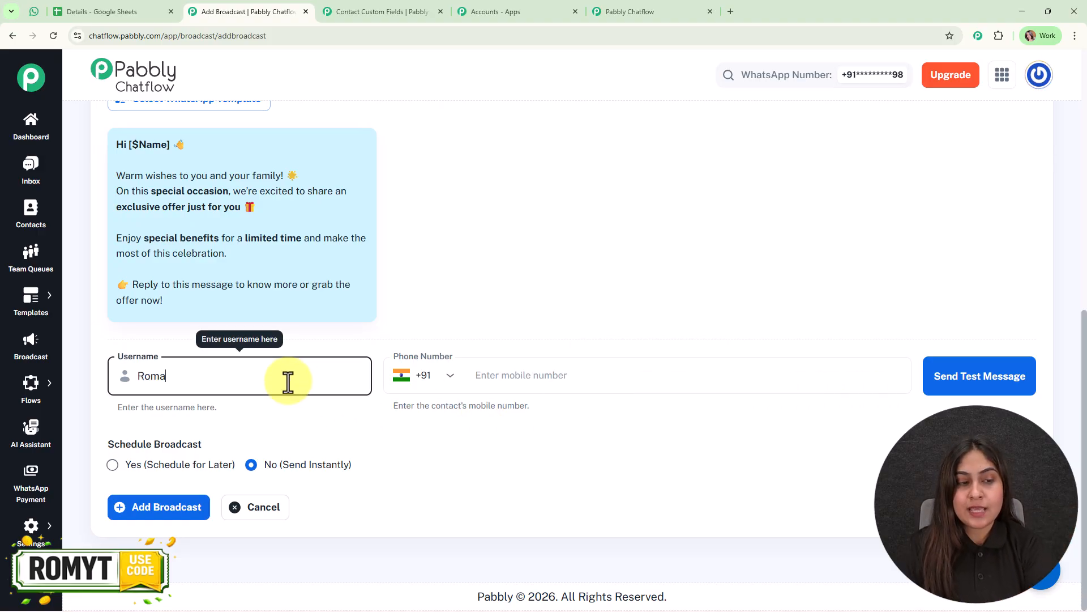
pyautogui.click(557, 385)
pyautogui.write('88')
pyautogui.click(988, 381)
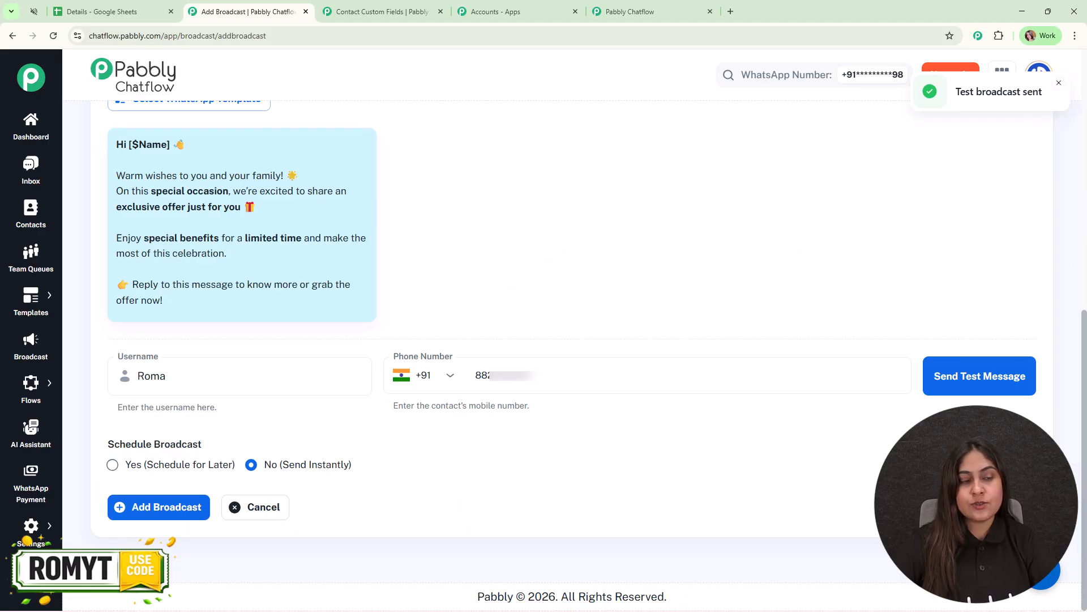
# Check the received test message in the Pabbly Chatflow chat on WhatsApp Web and return to the broadcast form
pyautogui.click(35, 12)
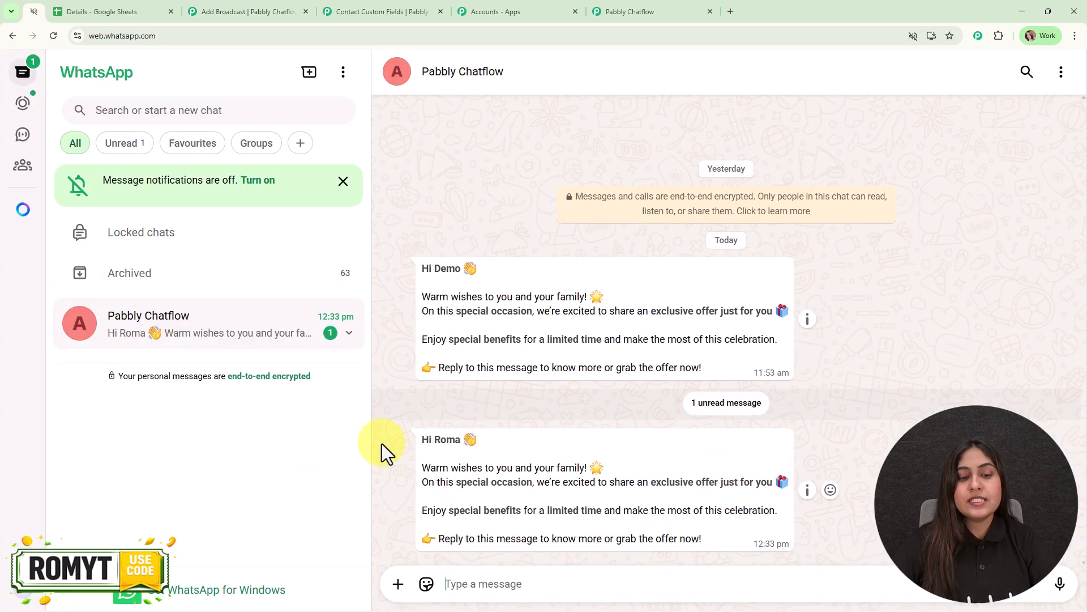
pyautogui.moveTo(418, 436); pyautogui.dragTo(754, 542)
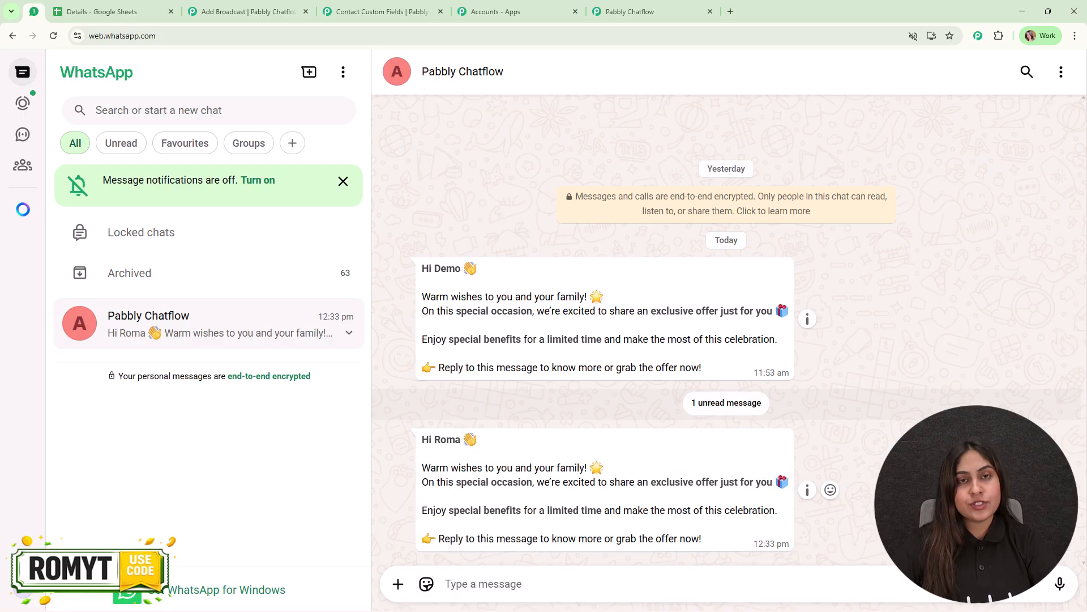
pyautogui.click(226, 4)
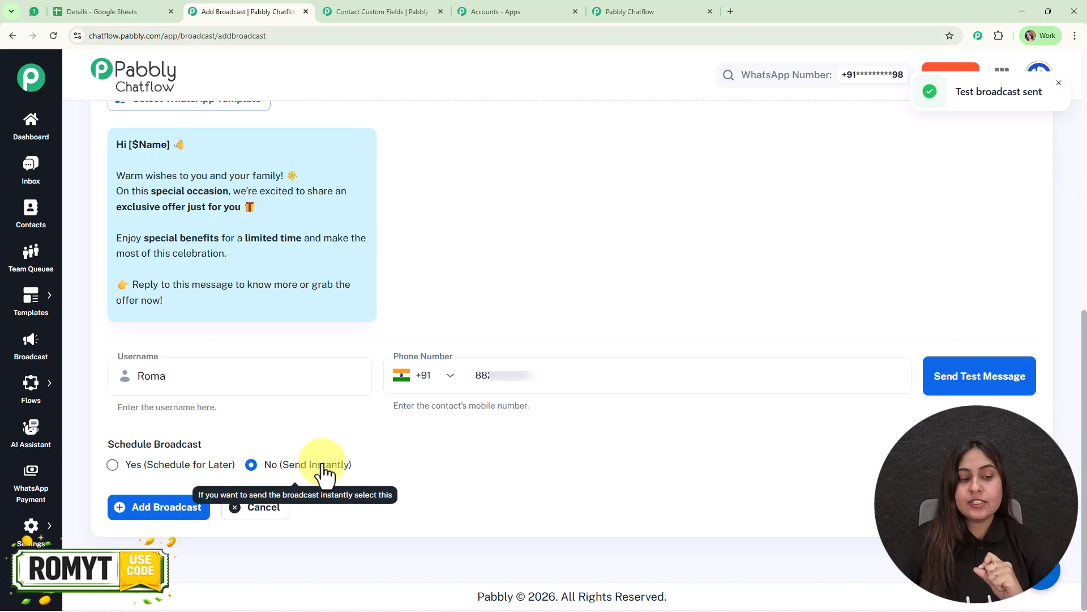
# Schedule the broadcast to be sent on 03/31/2026 at 12:00 PM and add it
pyautogui.click(112, 465)
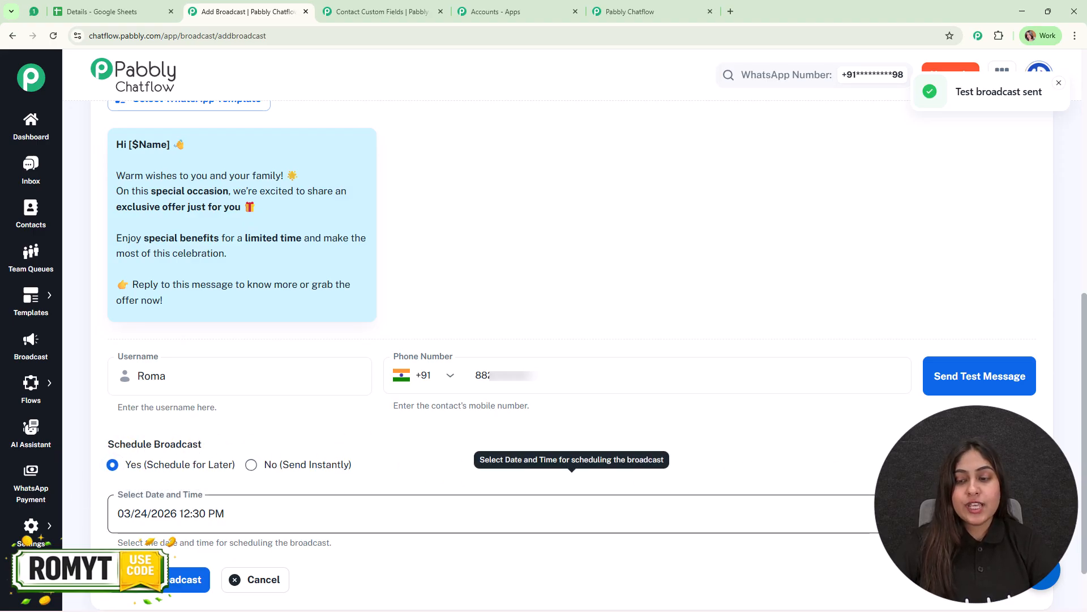
pyautogui.click(369, 512)
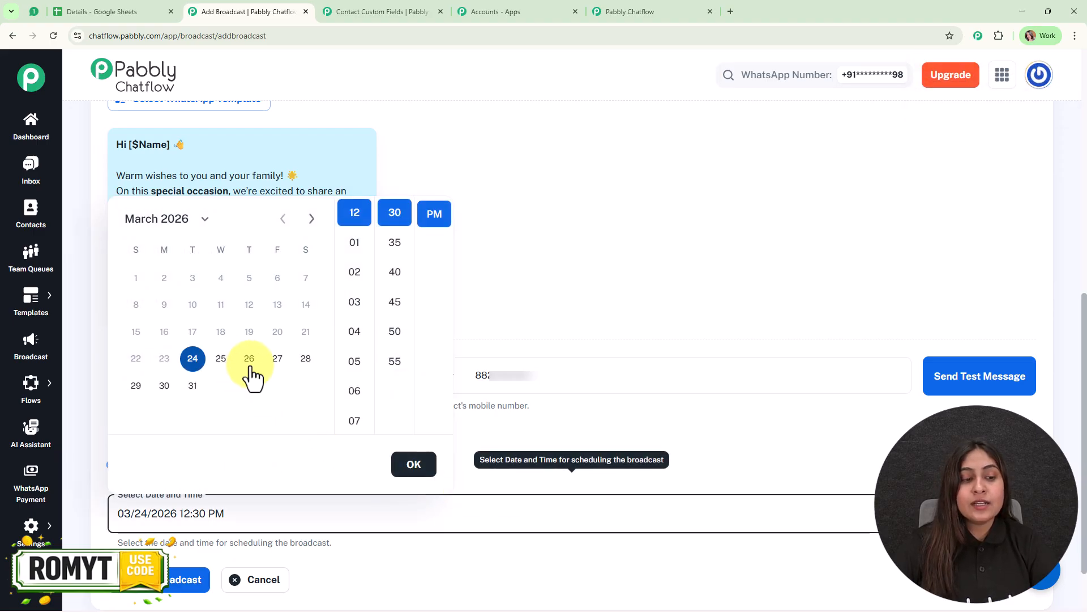
pyautogui.click(193, 386)
pyautogui.scroll(2, 399, 241)
pyautogui.scroll(2, 399, 241)
pyautogui.click(391, 218)
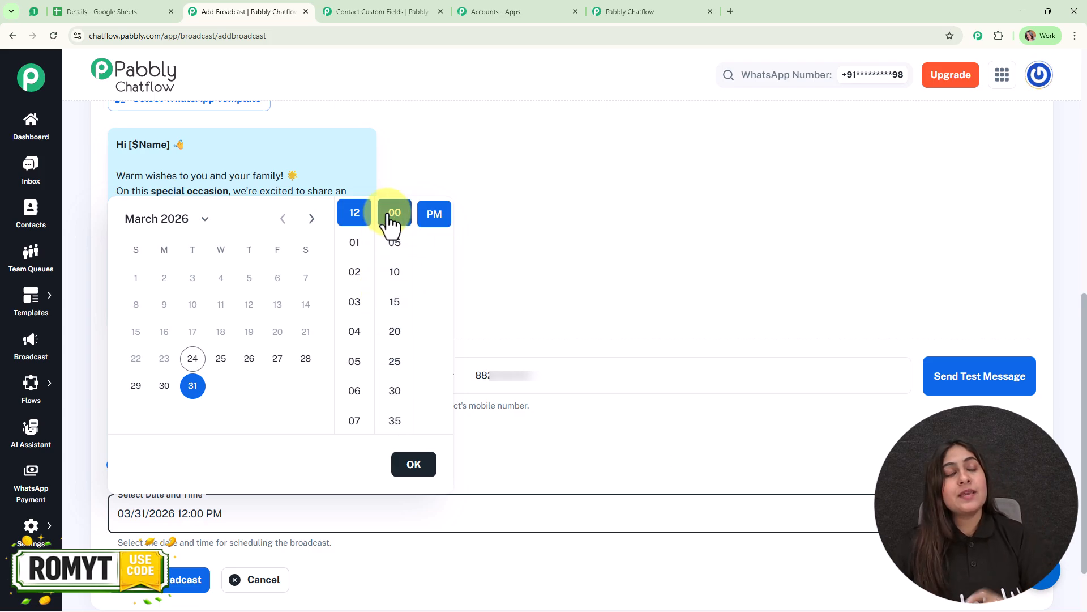
pyautogui.click(418, 466)
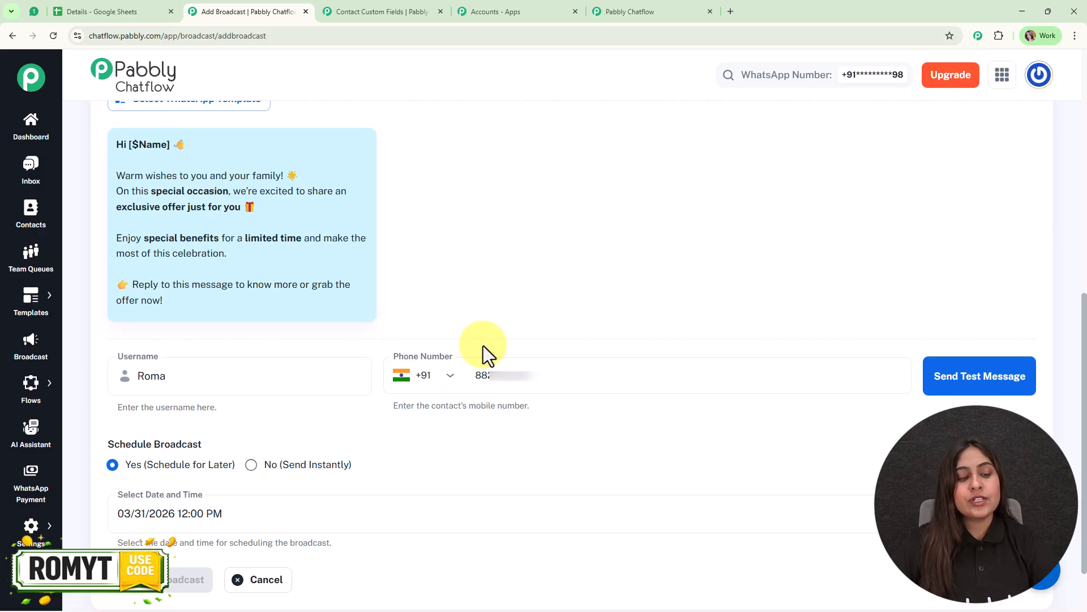
# Review the Auction Alert Notification broadcast's stats, including its failed-delivery breakdown, and close the report
pyautogui.scroll(-5, 484, 346)
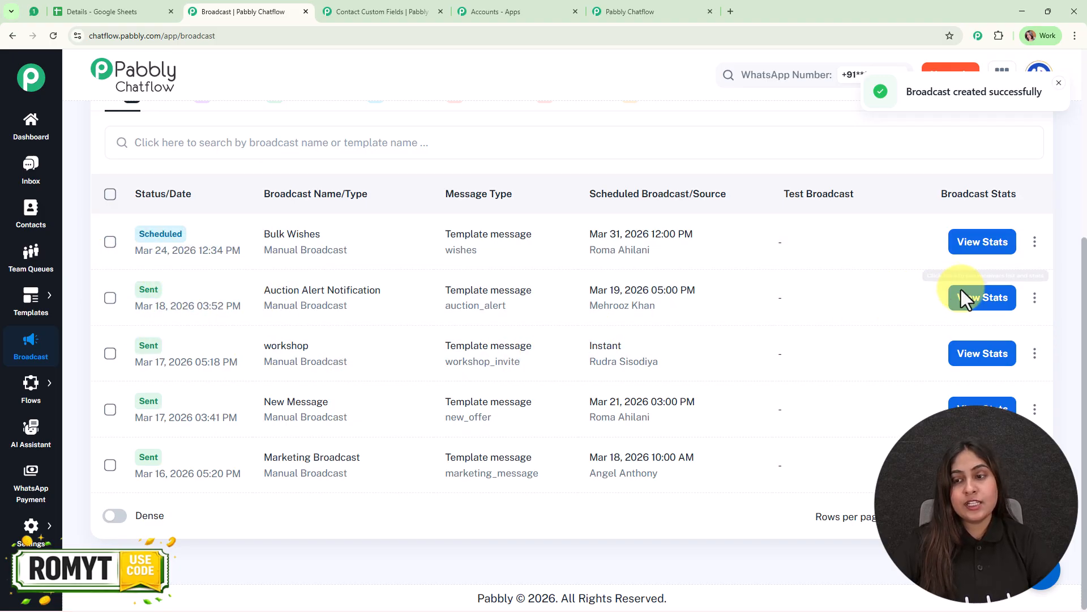
pyautogui.click(984, 300)
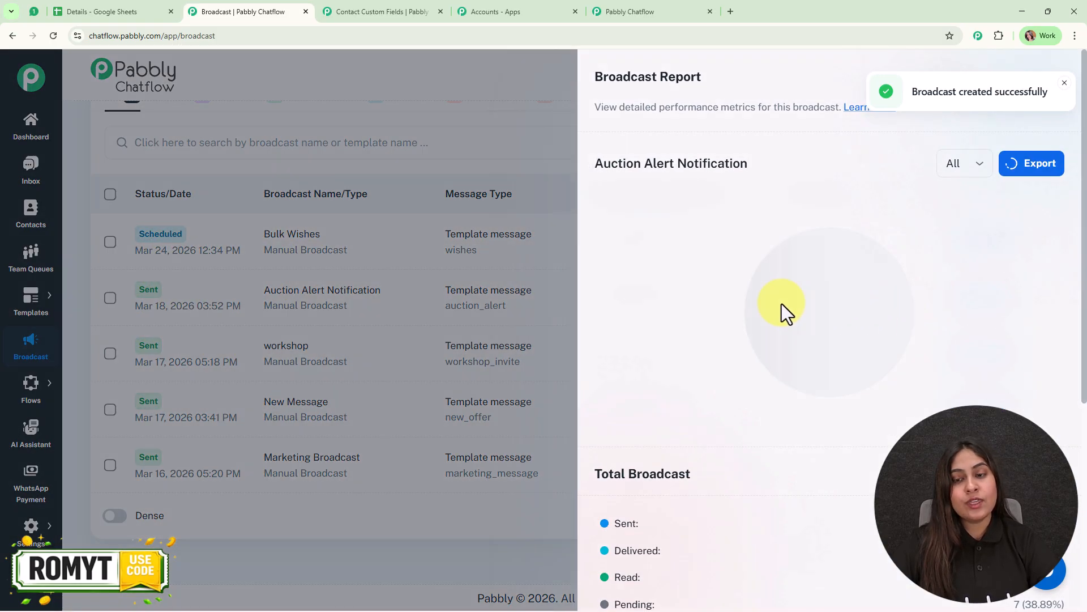
pyautogui.scroll(-4, 776, 304)
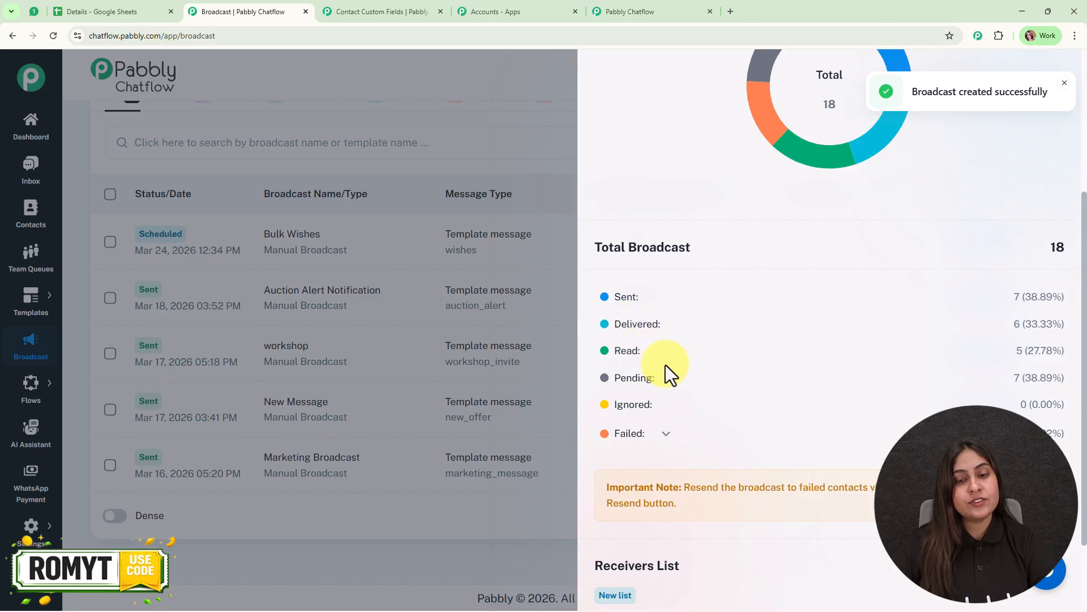
pyautogui.click(639, 444)
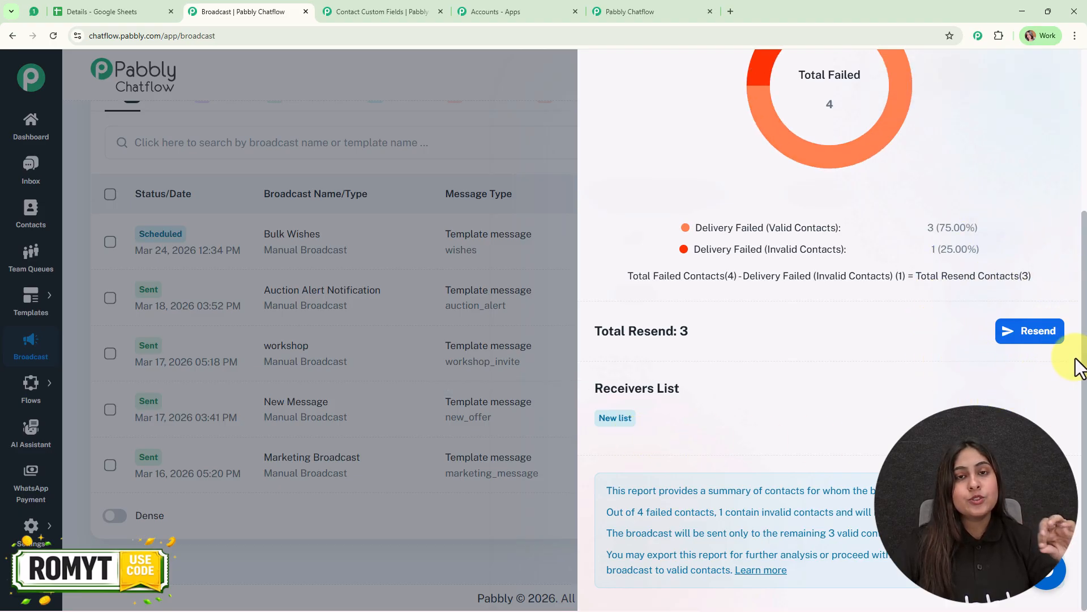
pyautogui.scroll(4, 1075, 359)
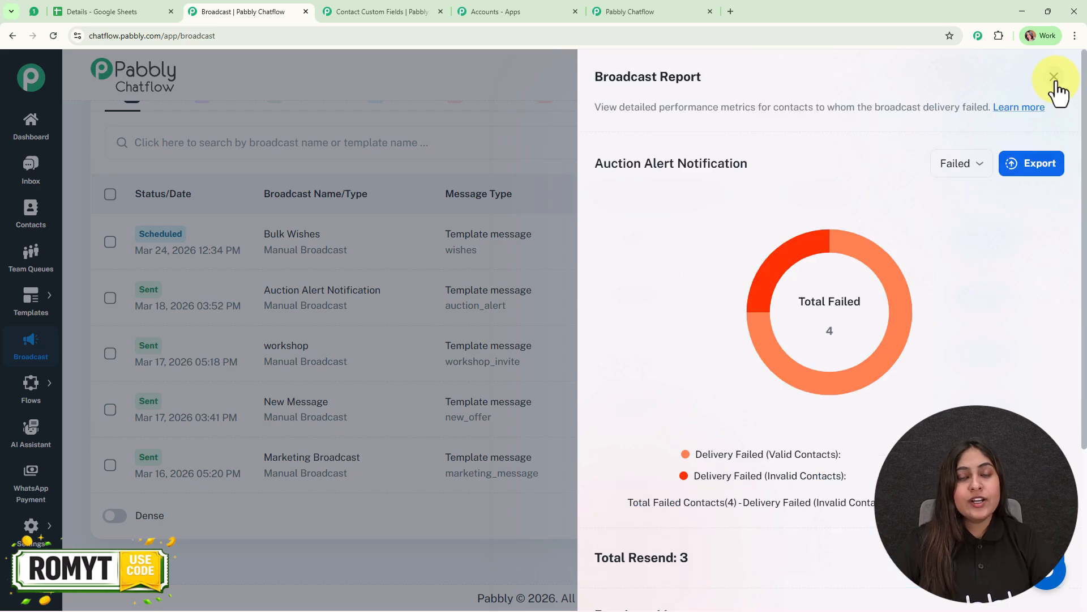
pyautogui.click(1054, 77)
pyautogui.scroll(5, 1052, 212)
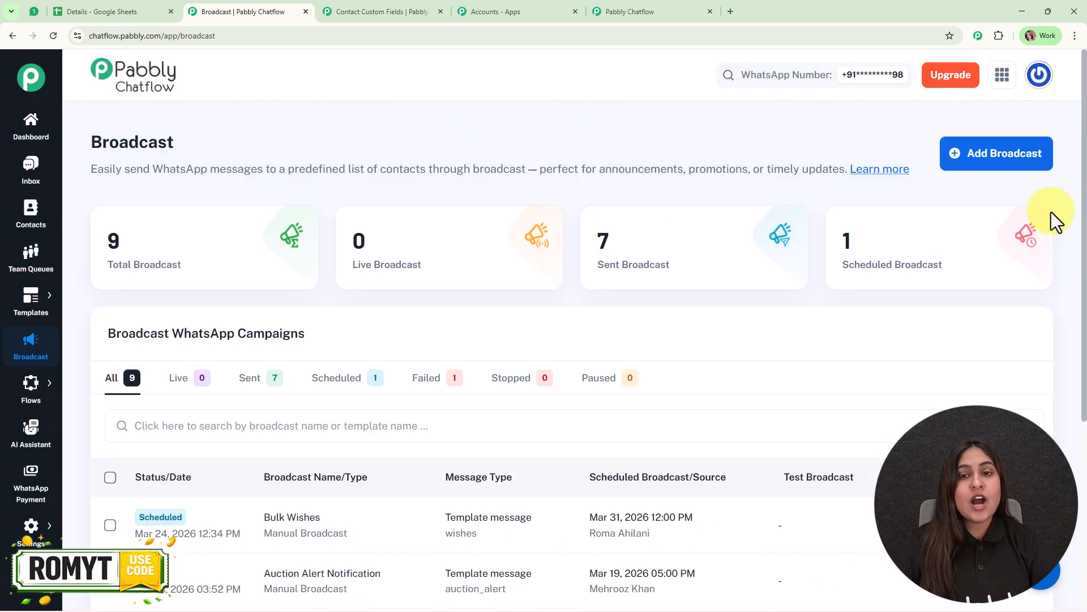